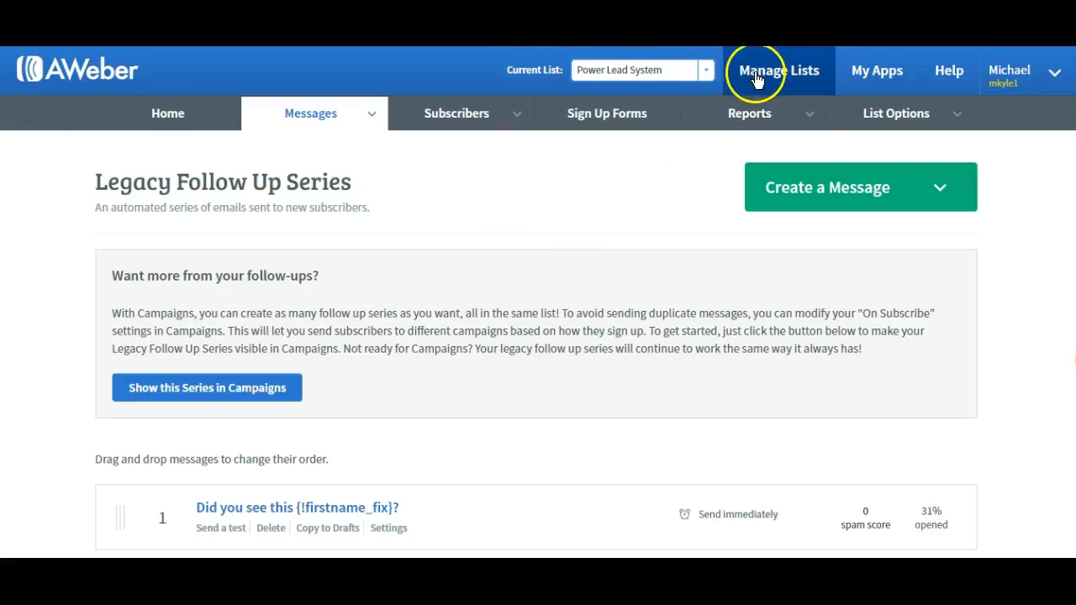
- Review the list choices, the Power Lead System list's follow-up messages and the Campaign Sharing section
click(705, 69)
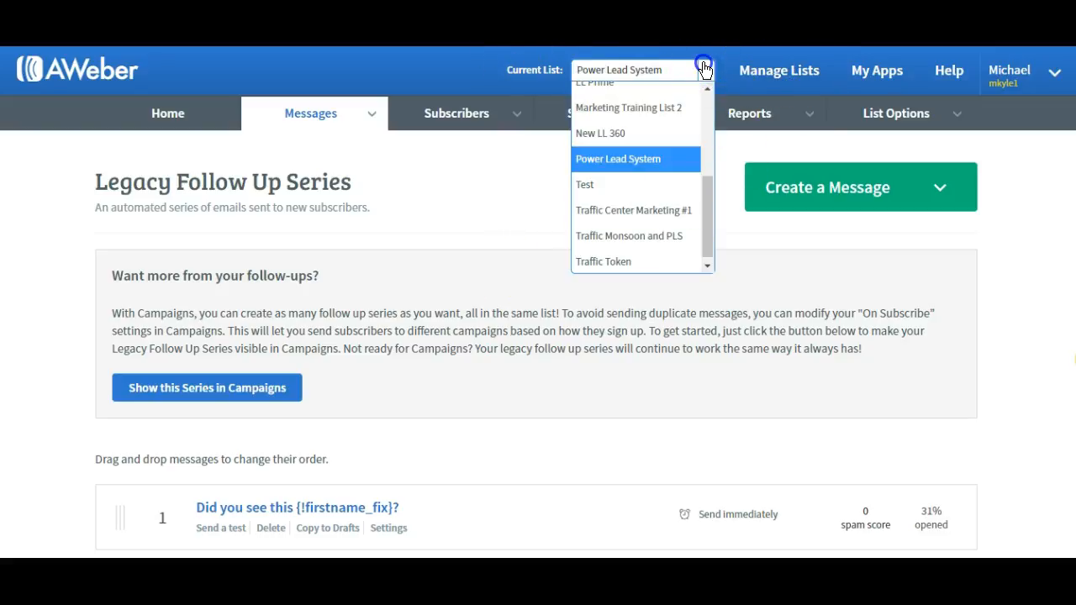
click(705, 70)
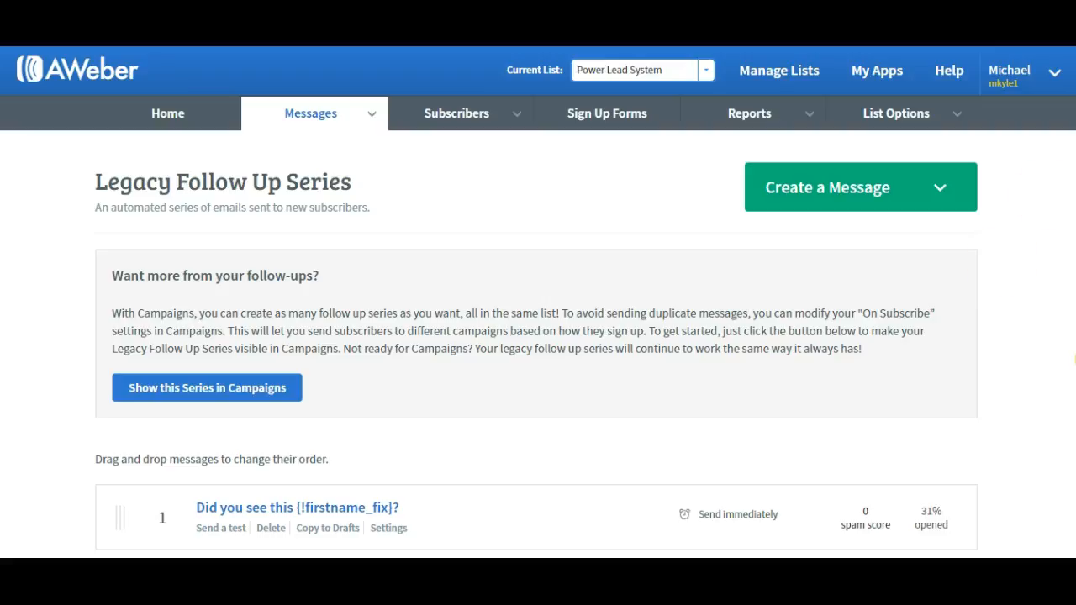
scroll(1074, 359, down, 1)
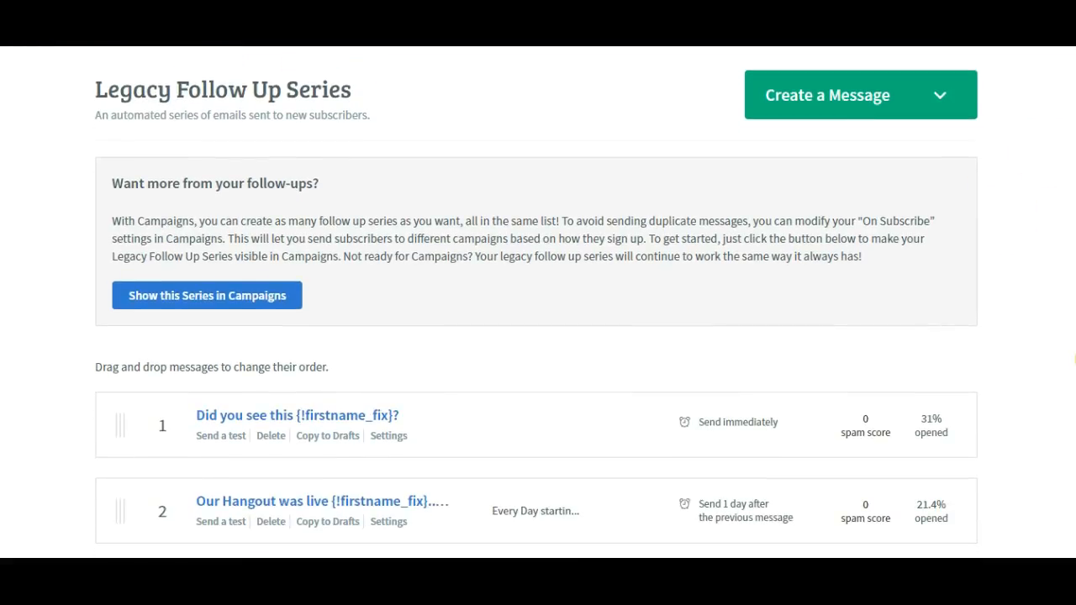
scroll(1074, 359, down, 2)
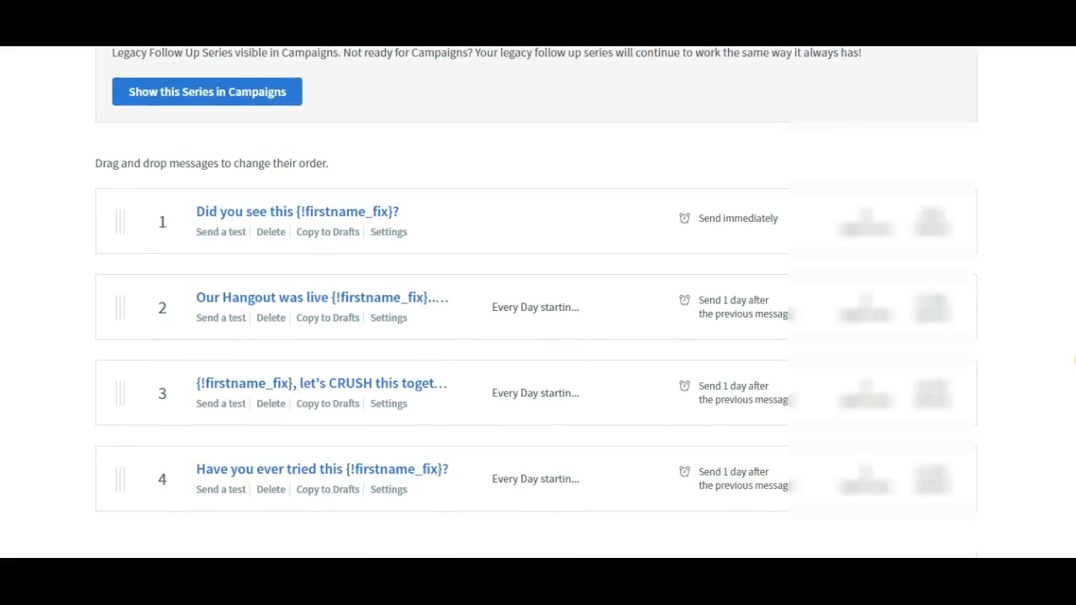
scroll(1074, 358, down, 4)
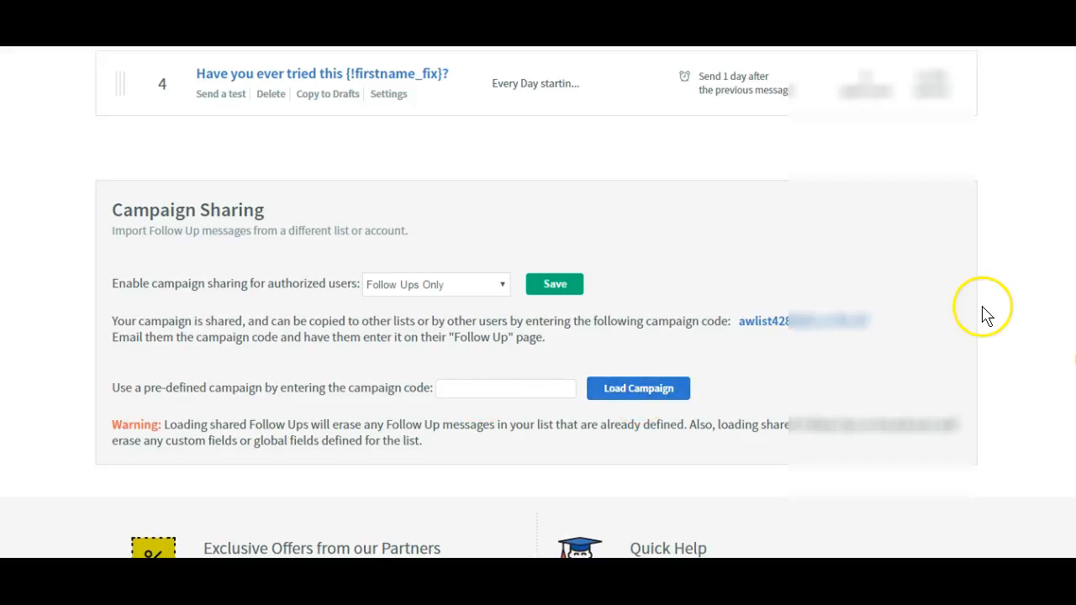
scroll(982, 314, up, 3)
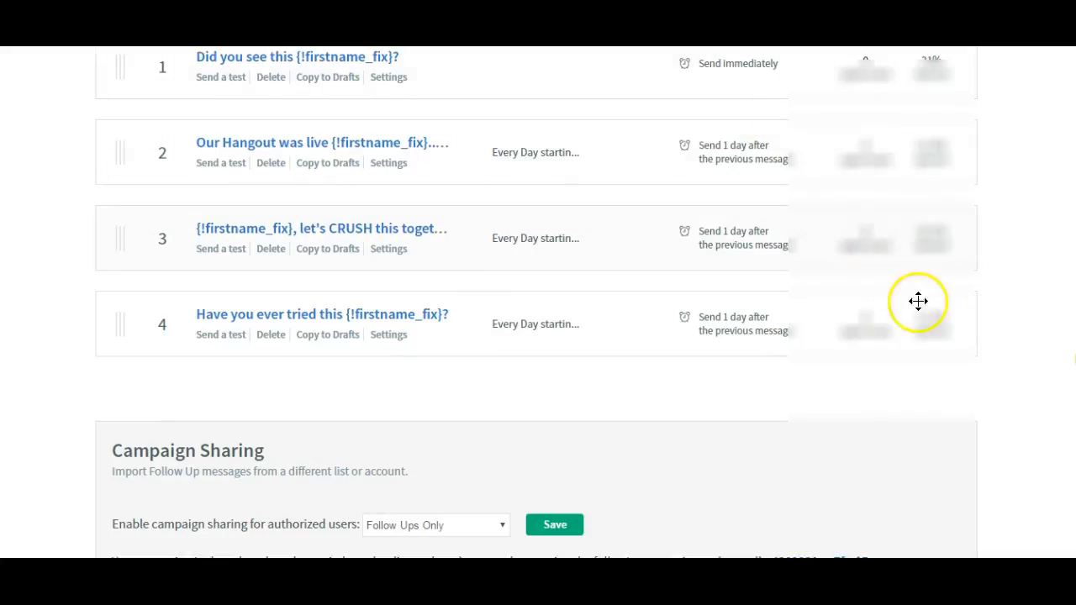
scroll(1003, 386, down, 1)
scroll(1003, 387, down, 2)
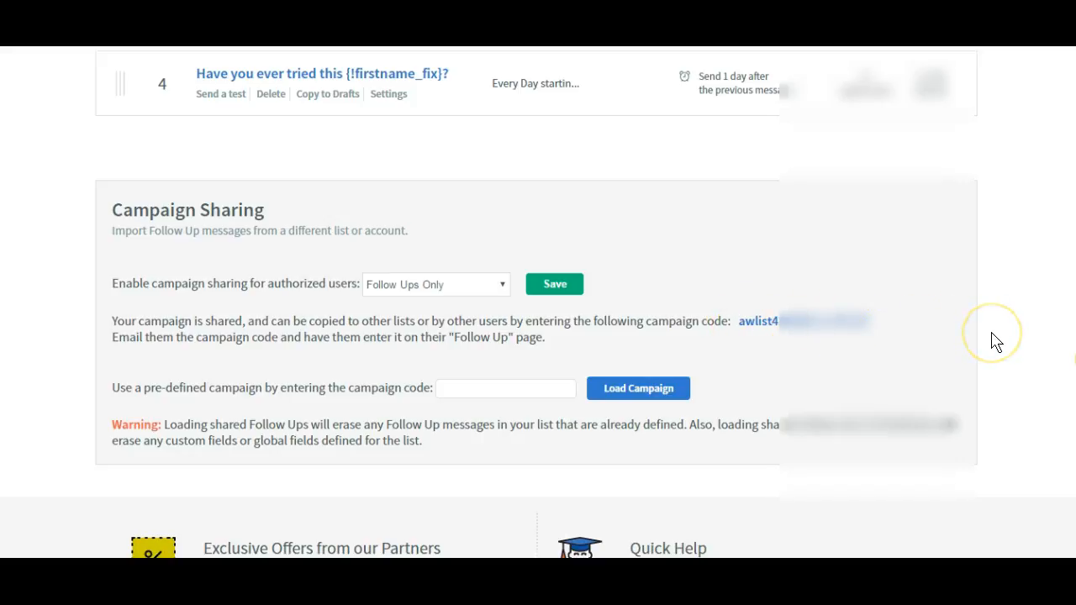
scroll(995, 343, up, 7)
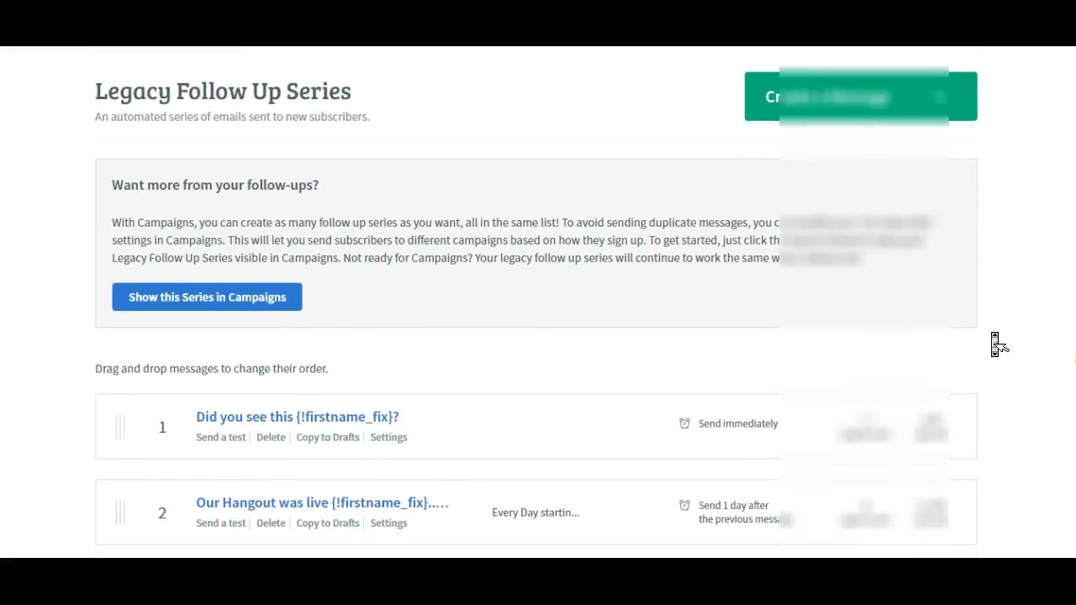
scroll(995, 343, up, 1)
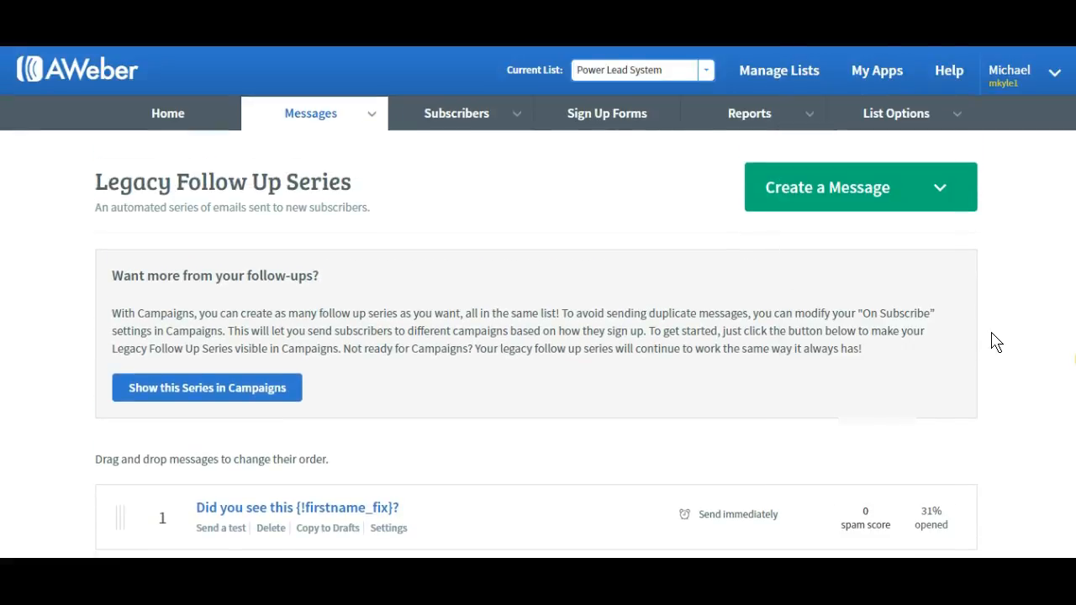
scroll(995, 343, down, 5)
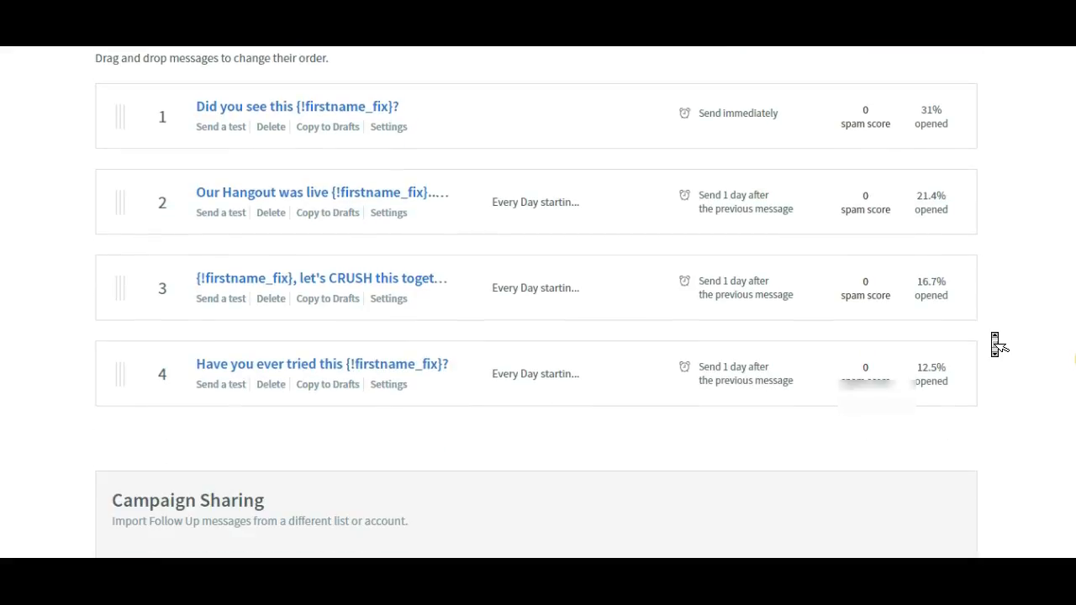
scroll(999, 345, up, 1)
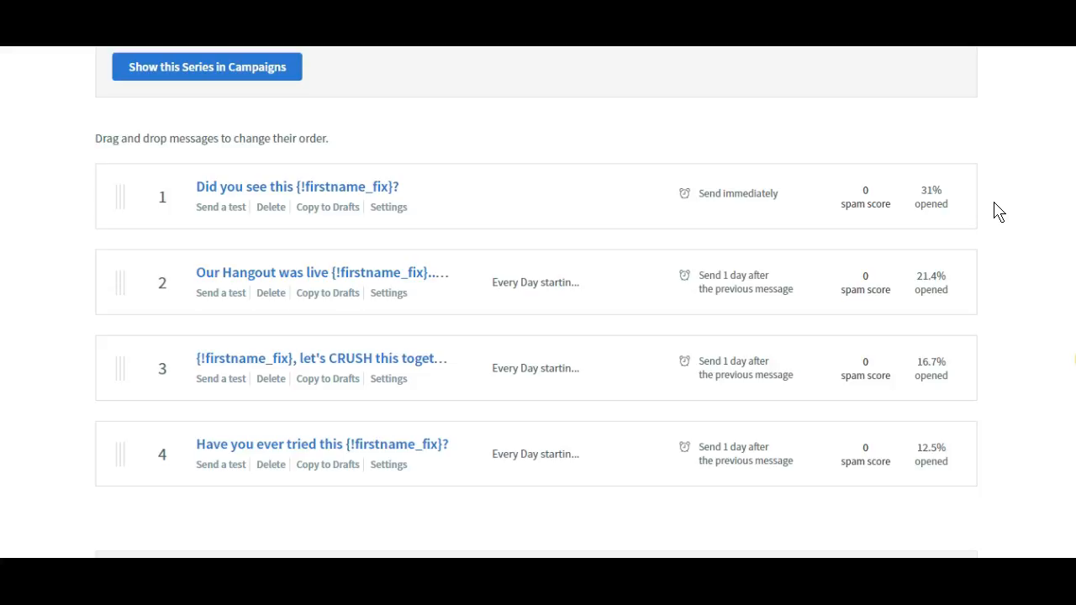
scroll(997, 212, up, 4)
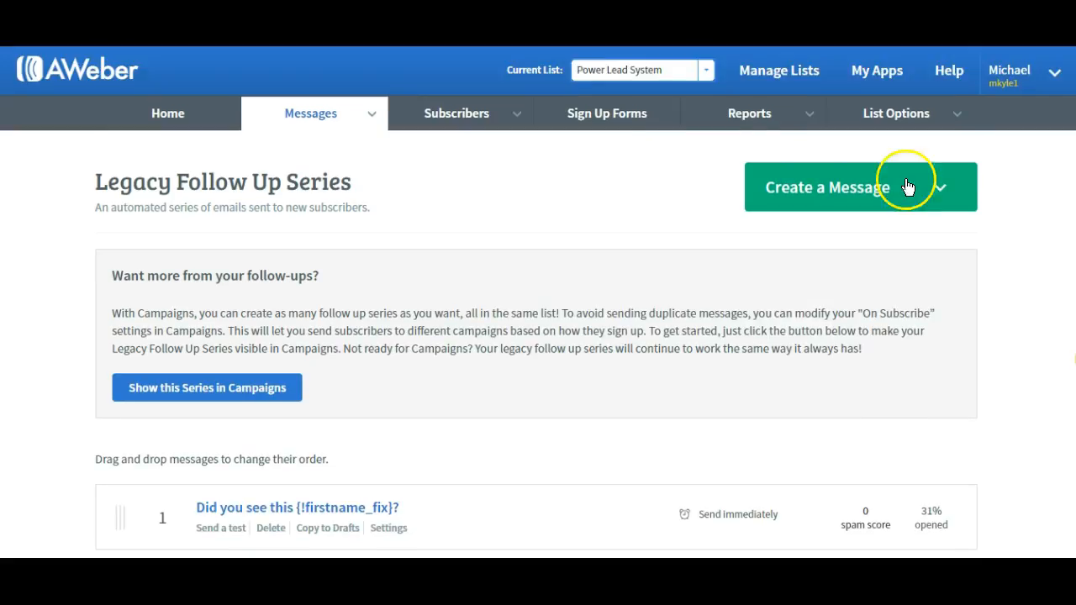
- Examine the message types offered for creating a follow-up message
mouse_move(304, 118)
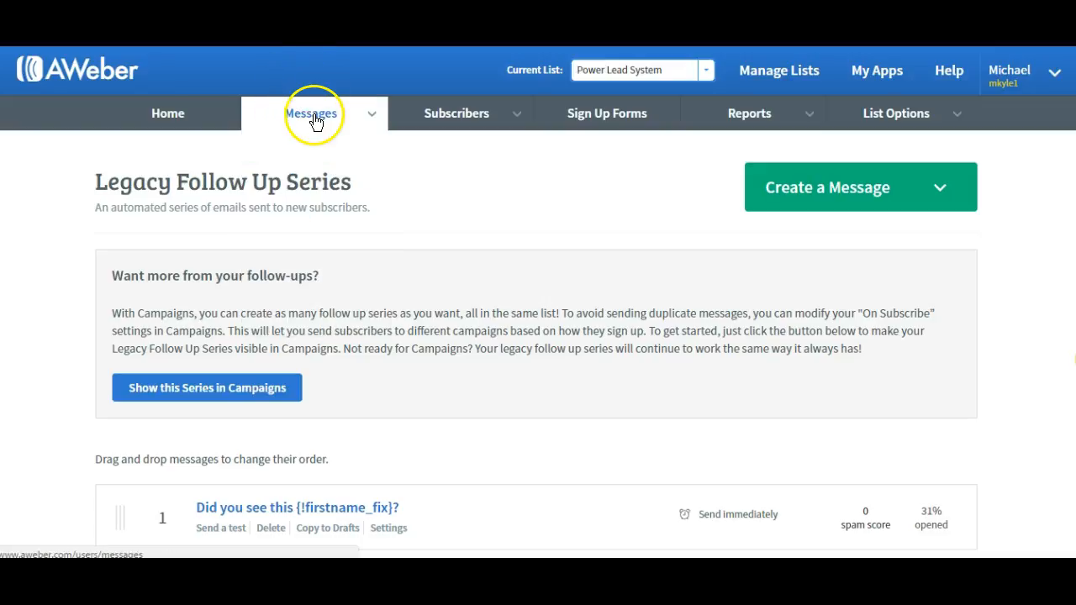
click(851, 188)
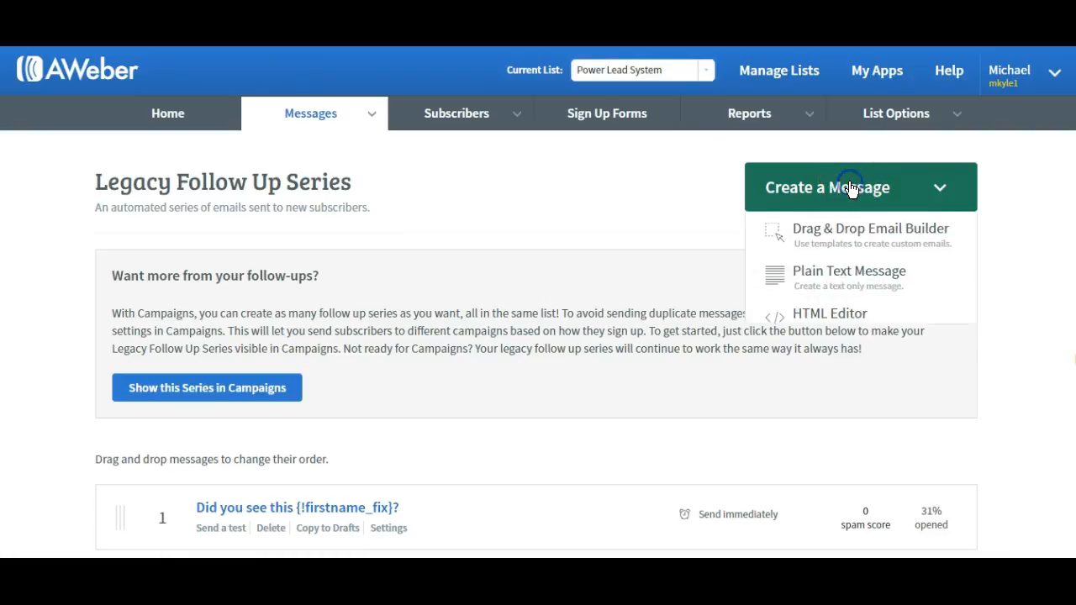
click(823, 235)
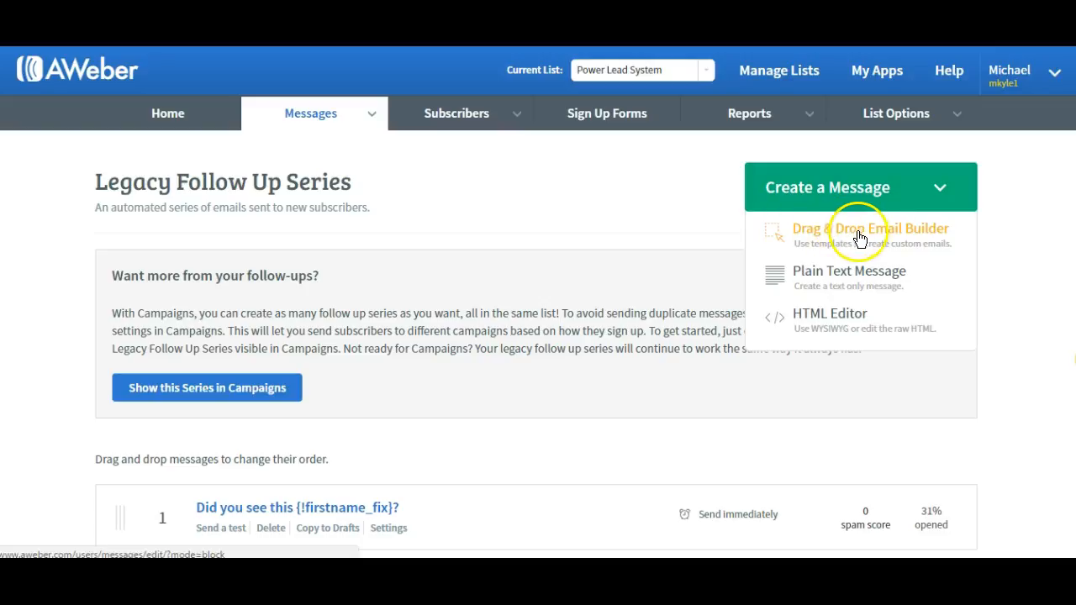
click(569, 215)
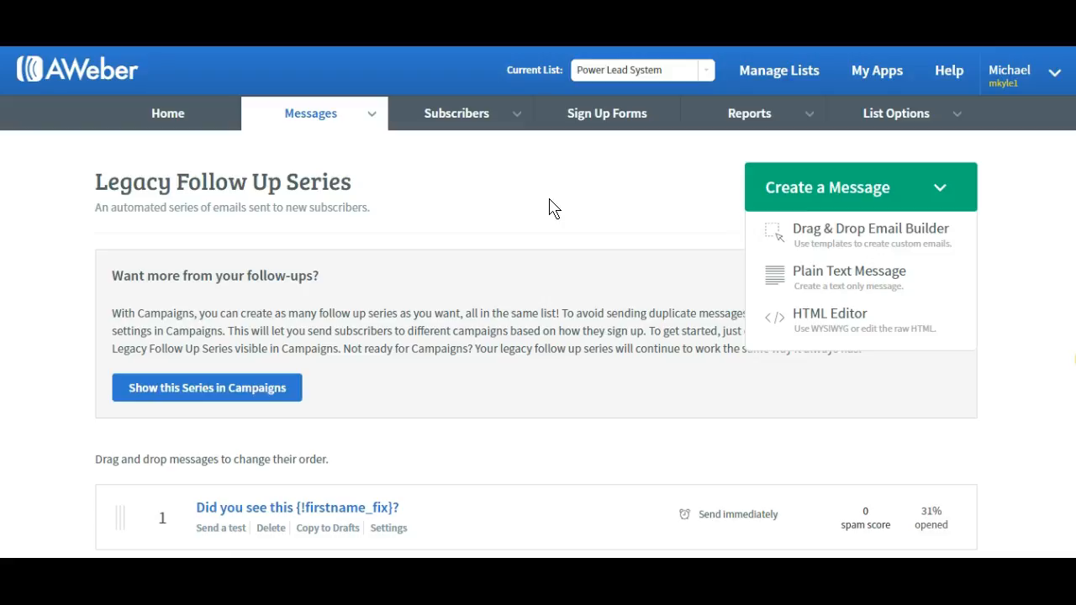
- Go to another page of the messages section and return to the Legacy Follow Up Series
click(370, 114)
click(308, 182)
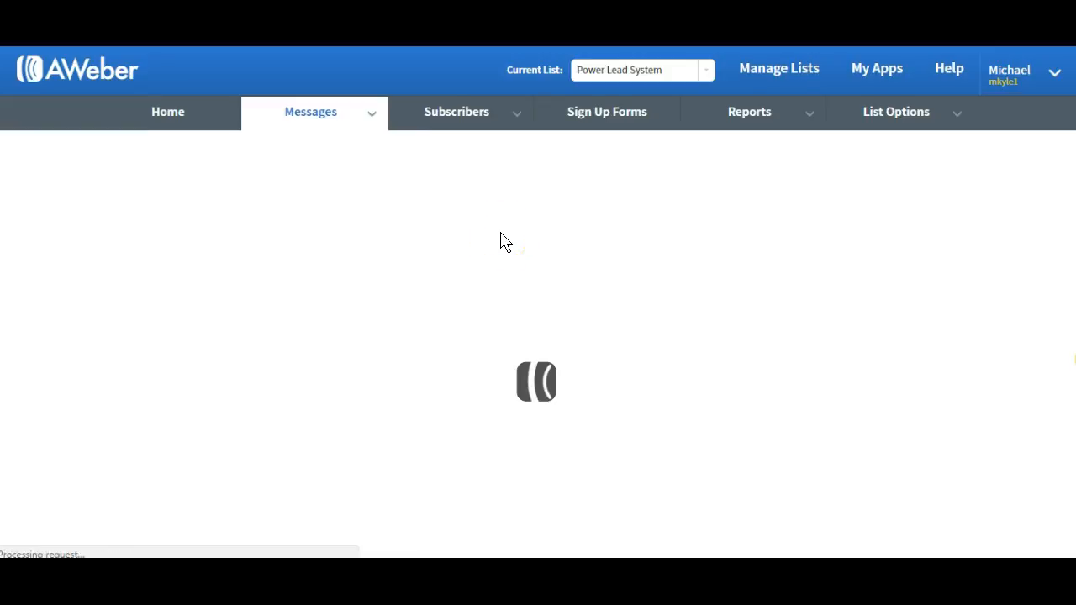
click(386, 109)
click(280, 176)
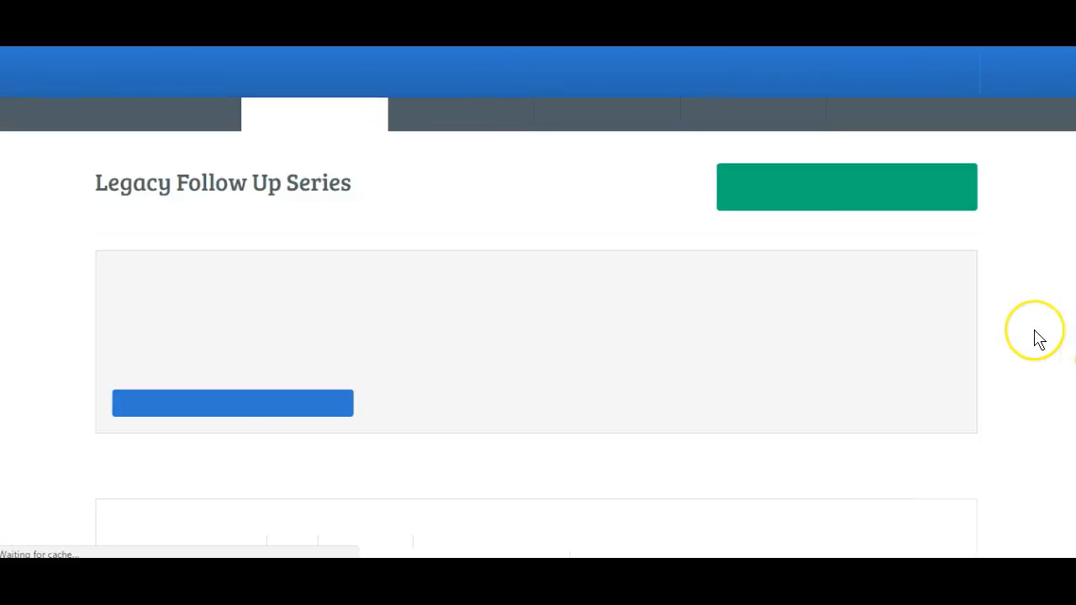
- Create a new follow-up message with the Drag & Drop Email Builder and select its default text block
middle_click(1039, 340)
scroll(1040, 341, down, 4)
scroll(1040, 340, up, 4)
click(840, 188)
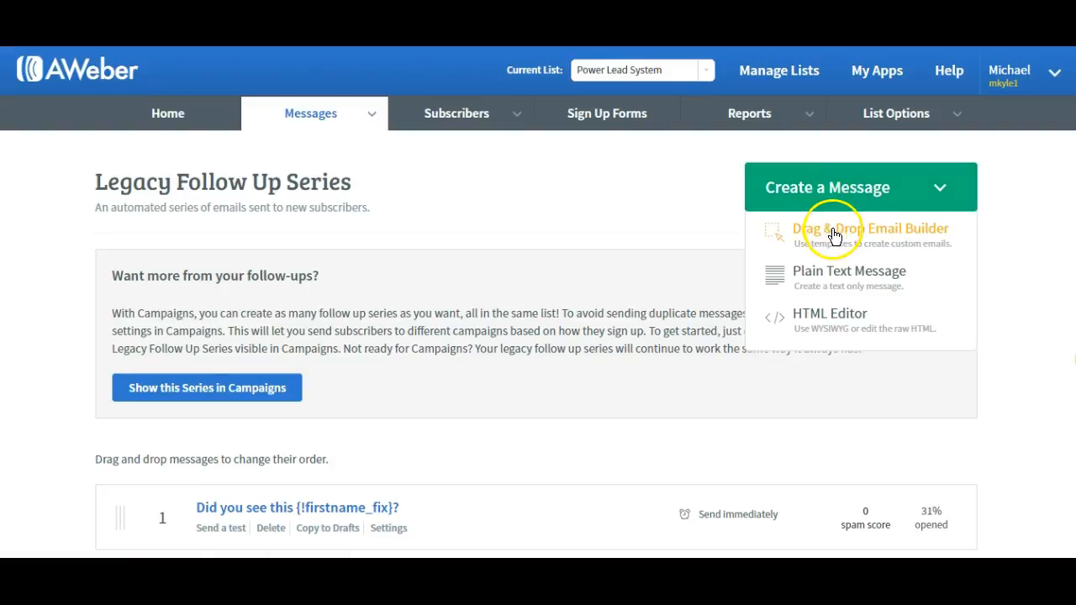
click(833, 234)
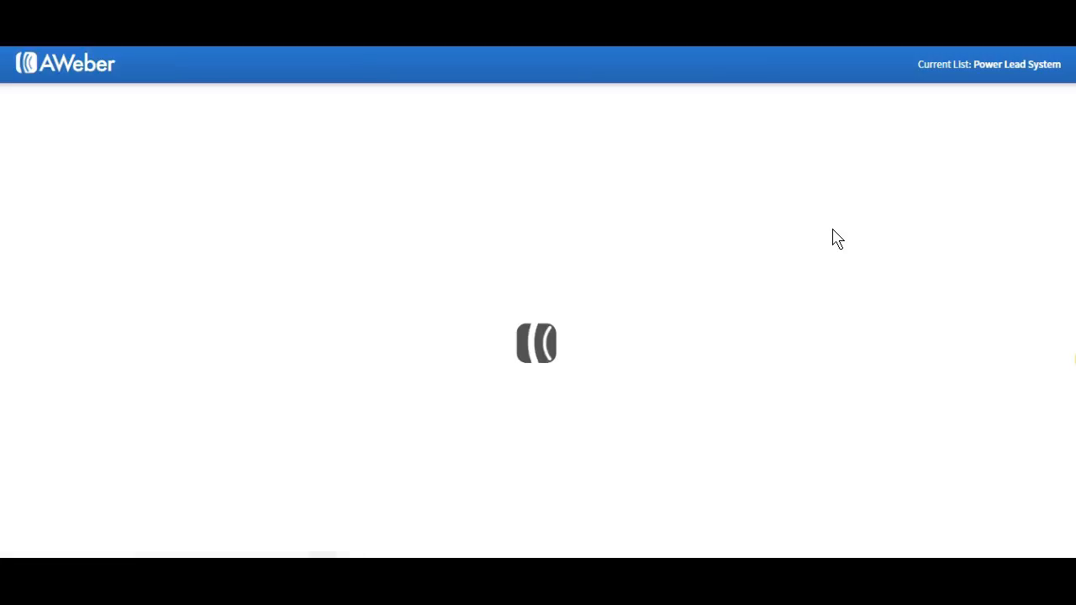
click(444, 363)
click(214, 219)
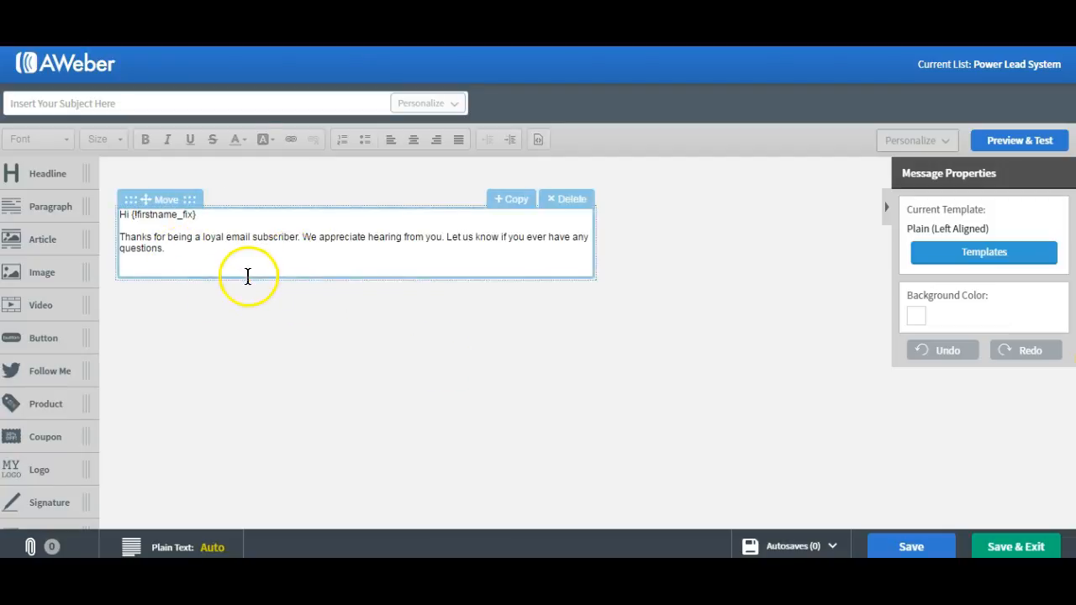
- Try out a paragraph block and an image block below the greeting text, deleting each one
drag(76, 206, 349, 300)
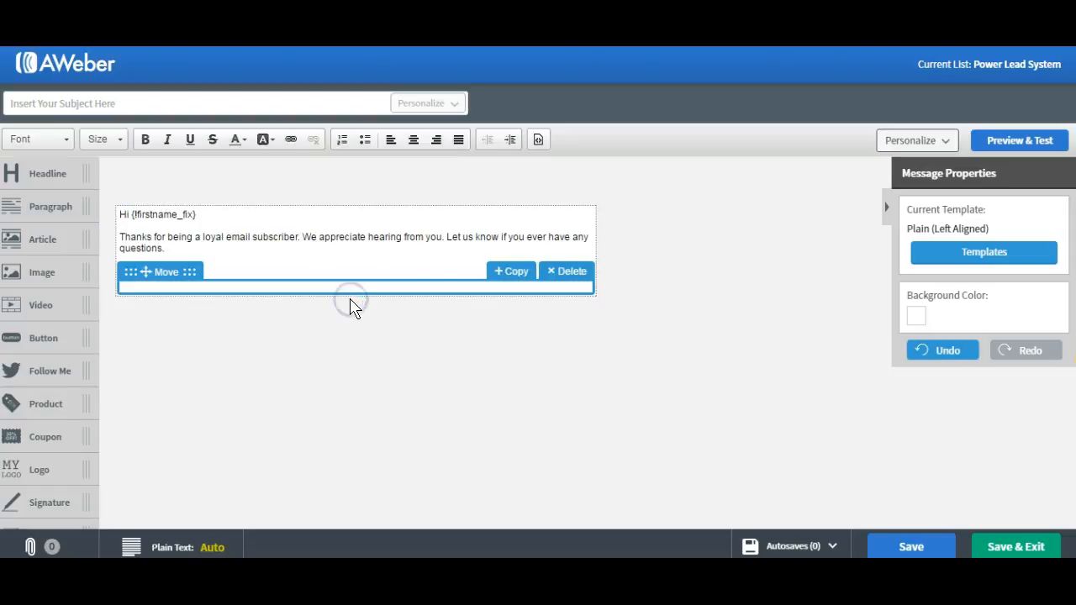
click(567, 270)
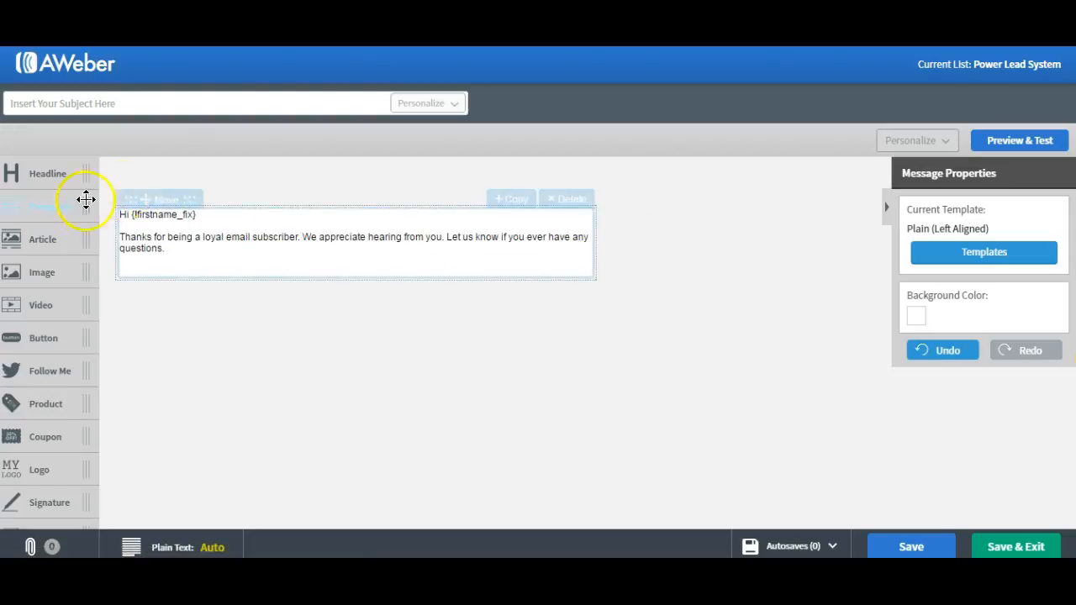
drag(47, 273, 422, 319)
click(557, 270)
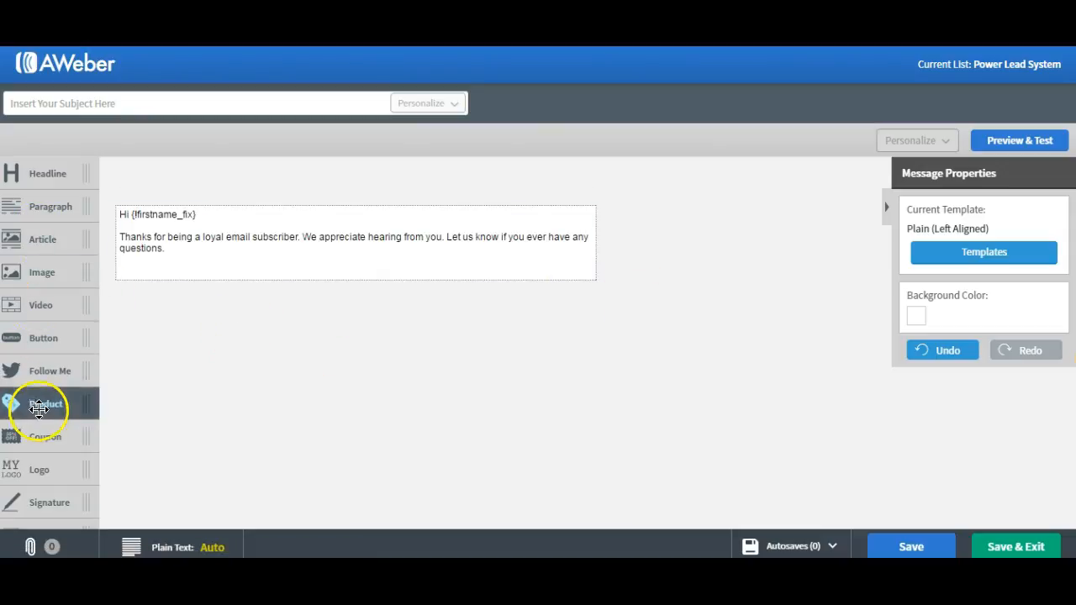
- Add a Follow Me block above the greeting with the saved Facebook and Twitter accounts, and delete the block
drag(36, 372, 291, 291)
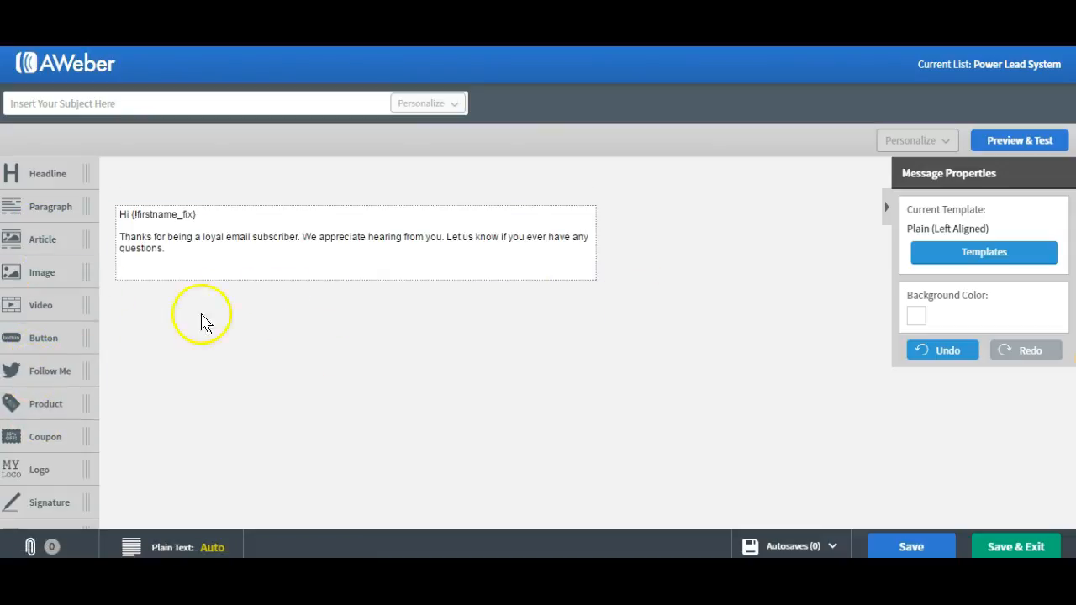
drag(49, 368, 328, 258)
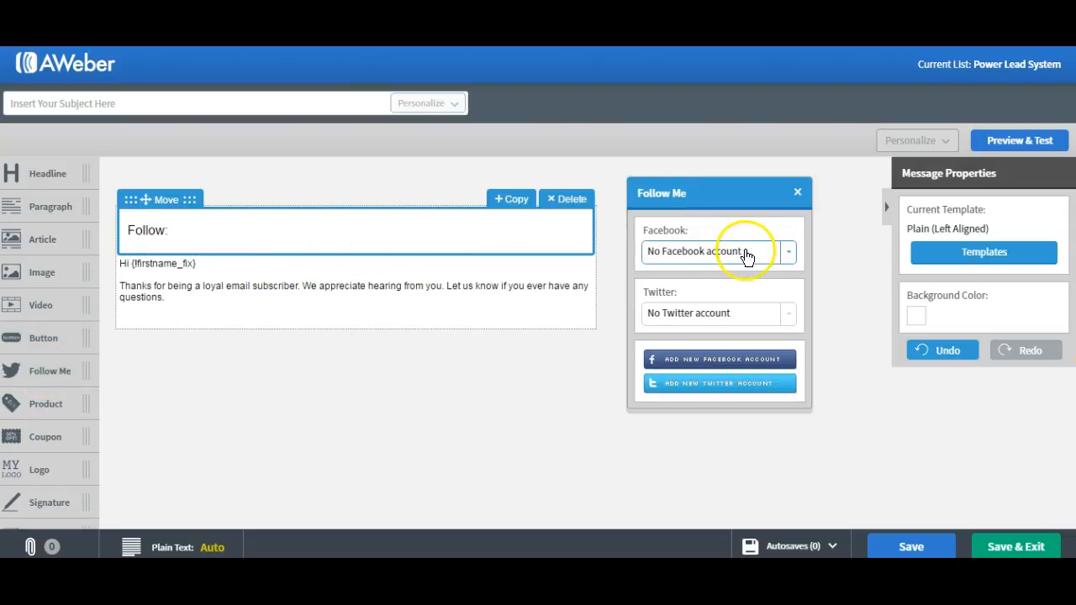
click(785, 252)
click(721, 302)
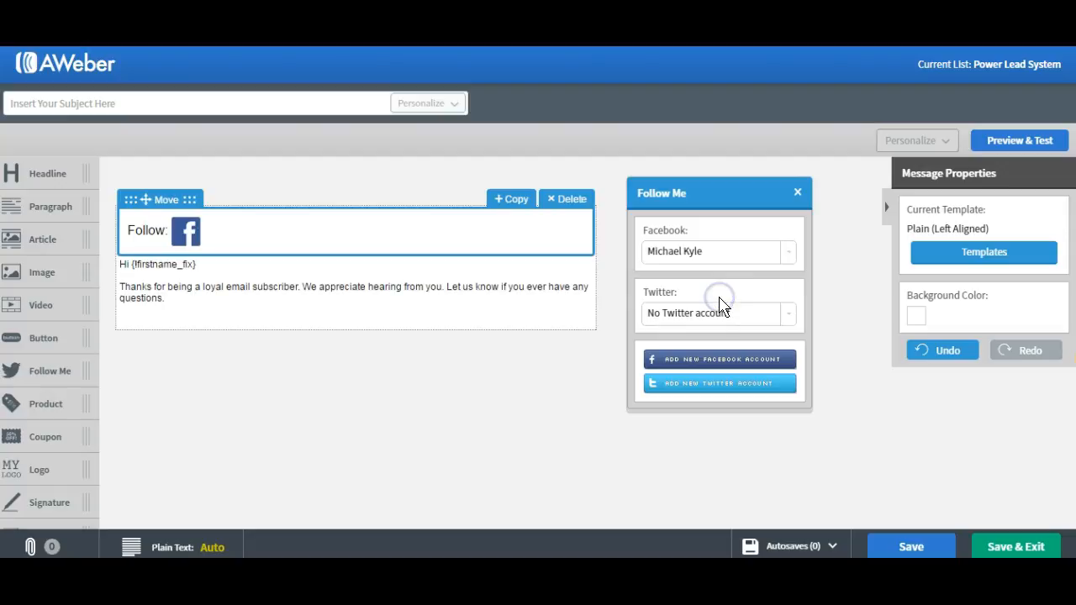
click(788, 312)
click(743, 366)
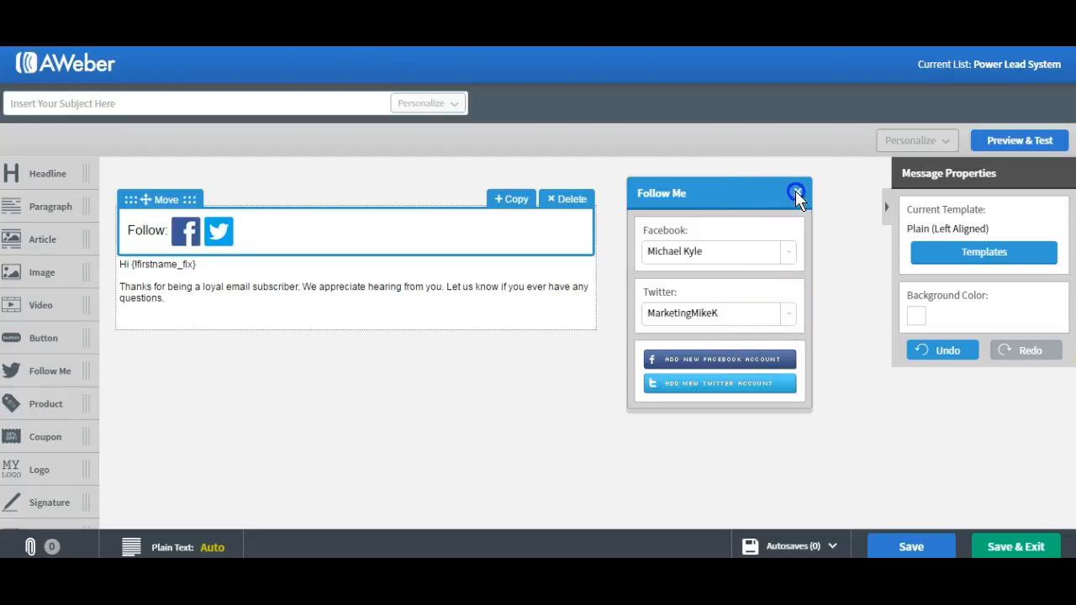
click(795, 193)
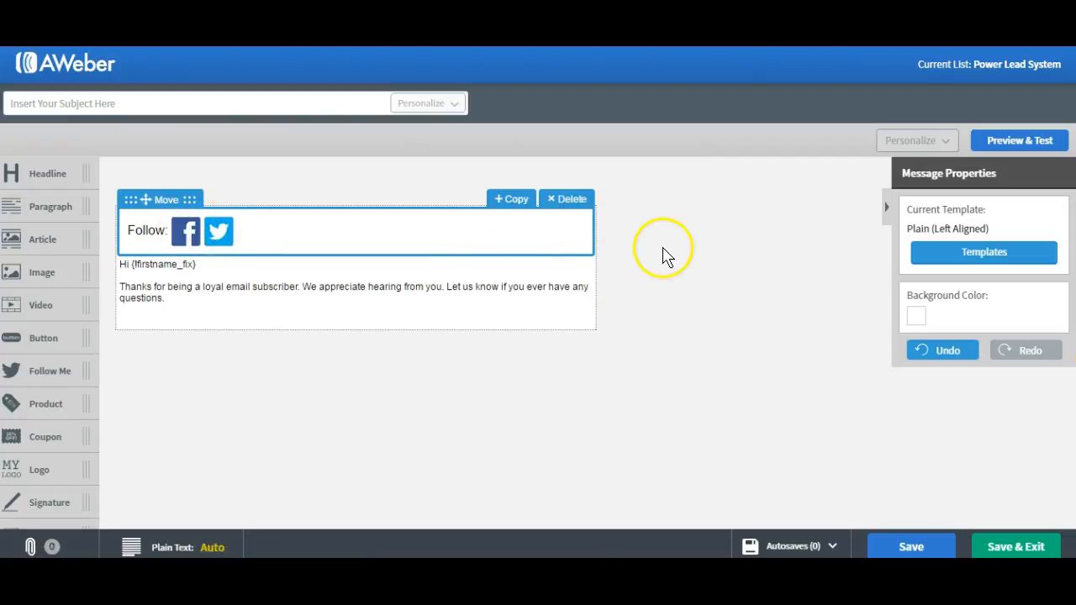
click(570, 199)
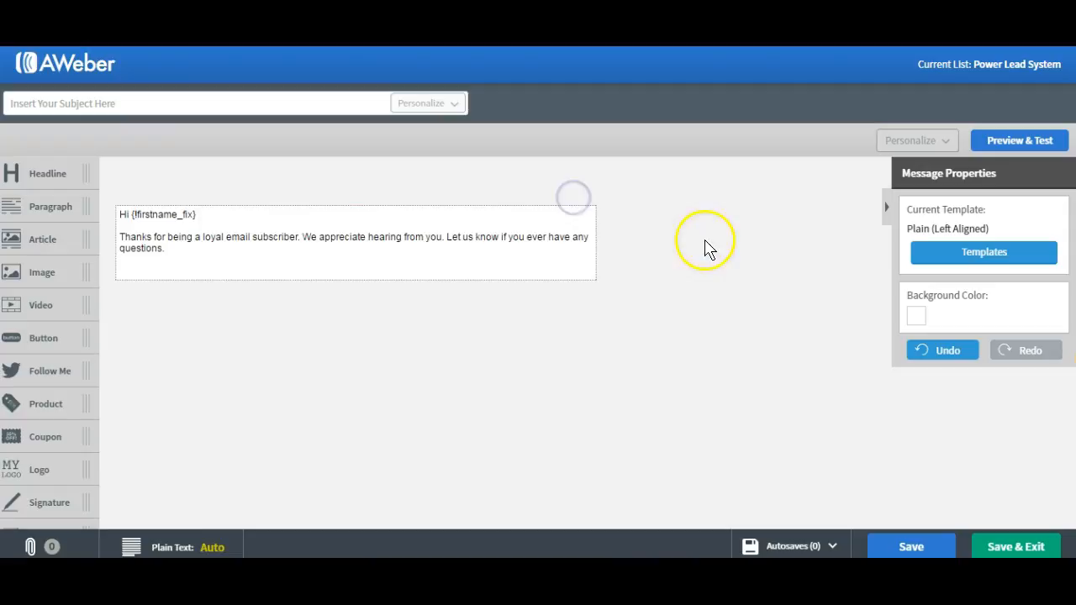
- Try out a signature block and a button block above the greeting text, deleting each one
drag(48, 502, 341, 271)
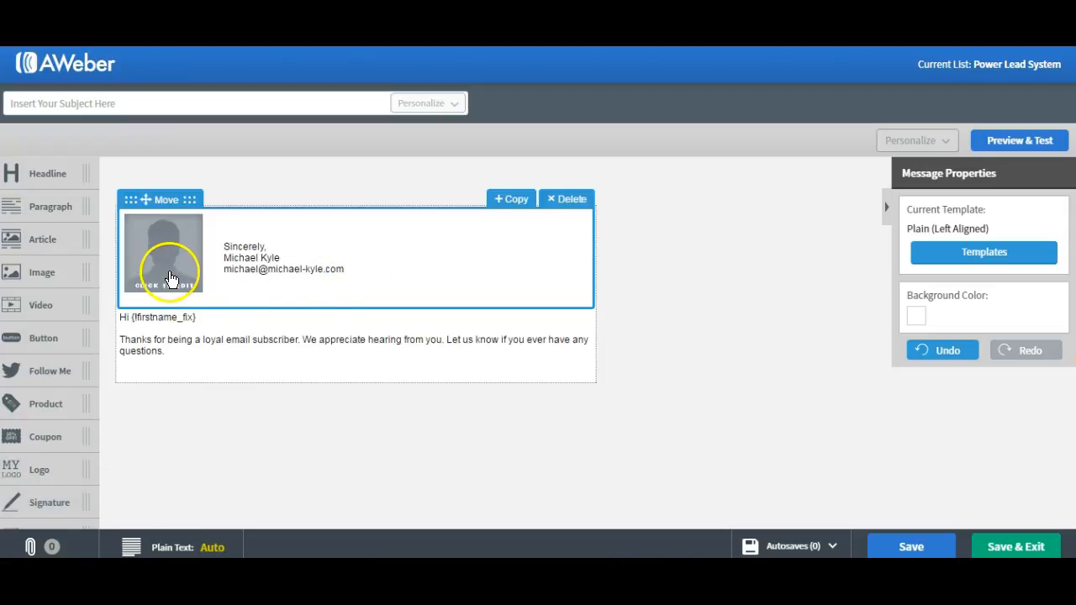
click(578, 199)
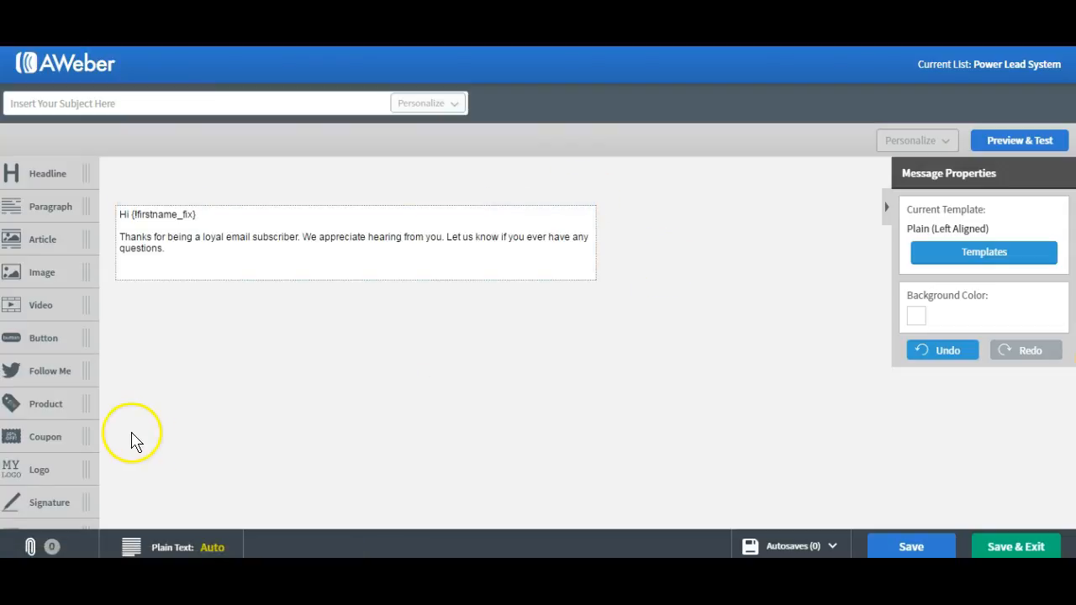
drag(99, 338, 360, 251)
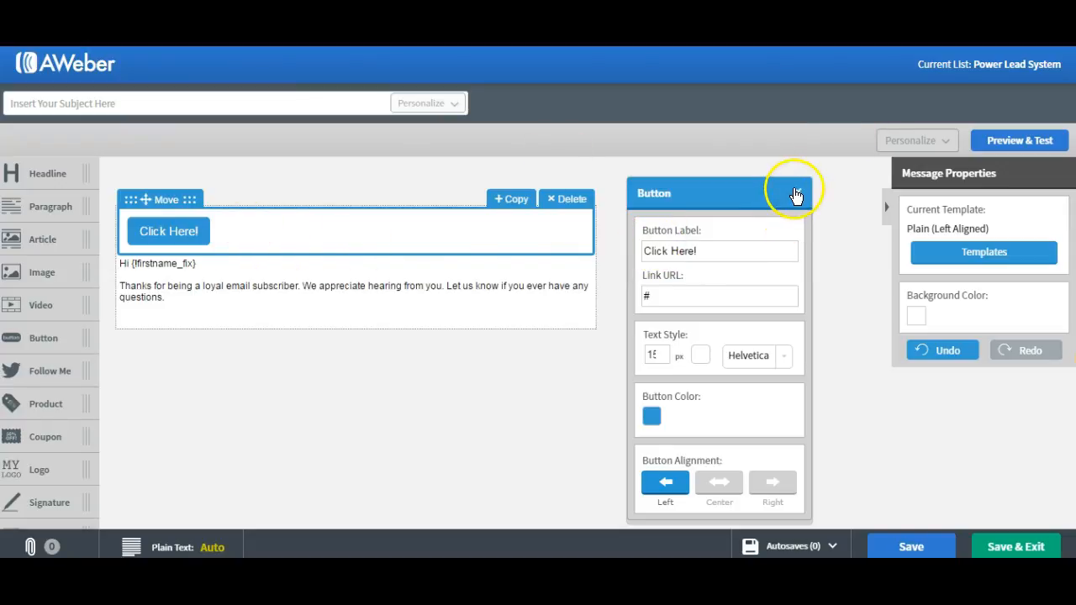
click(795, 195)
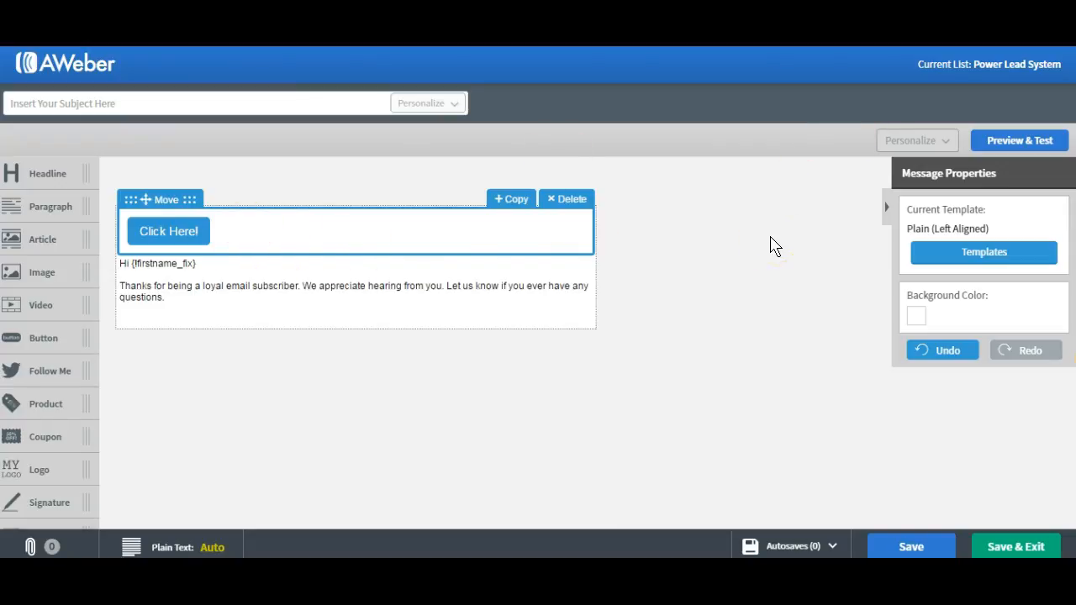
click(569, 200)
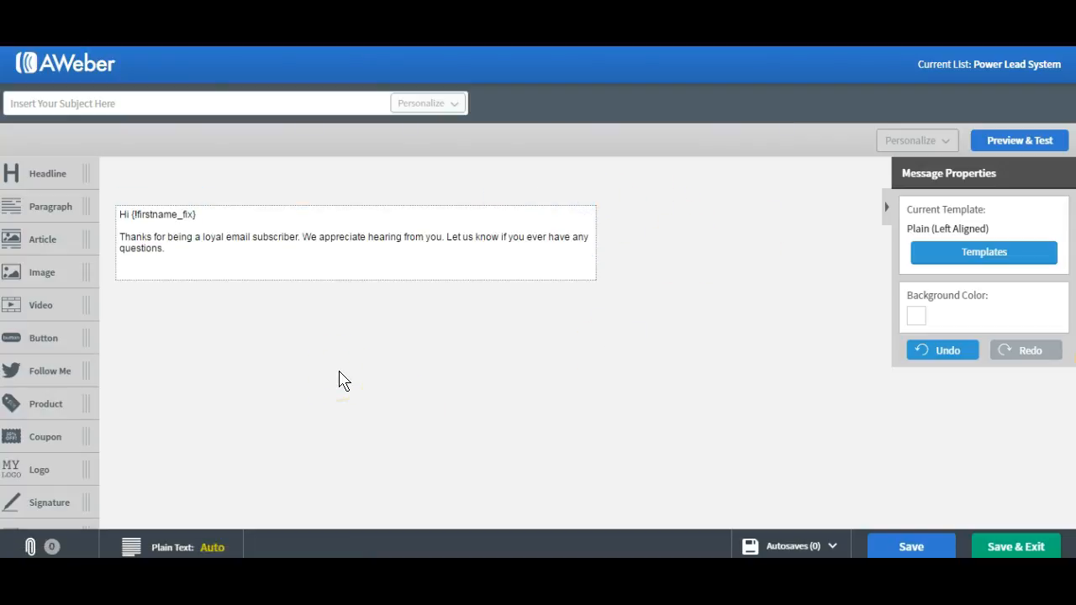
- Look over the message in the builder, save it and exit to the drafts list
scroll(337, 380, down, 2)
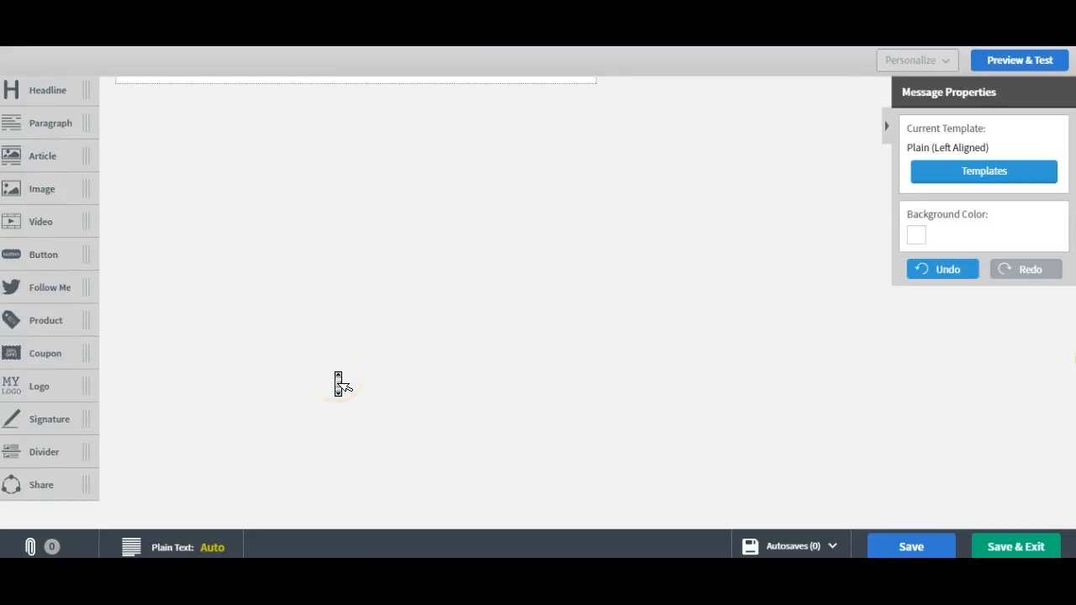
scroll(337, 380, up, 2)
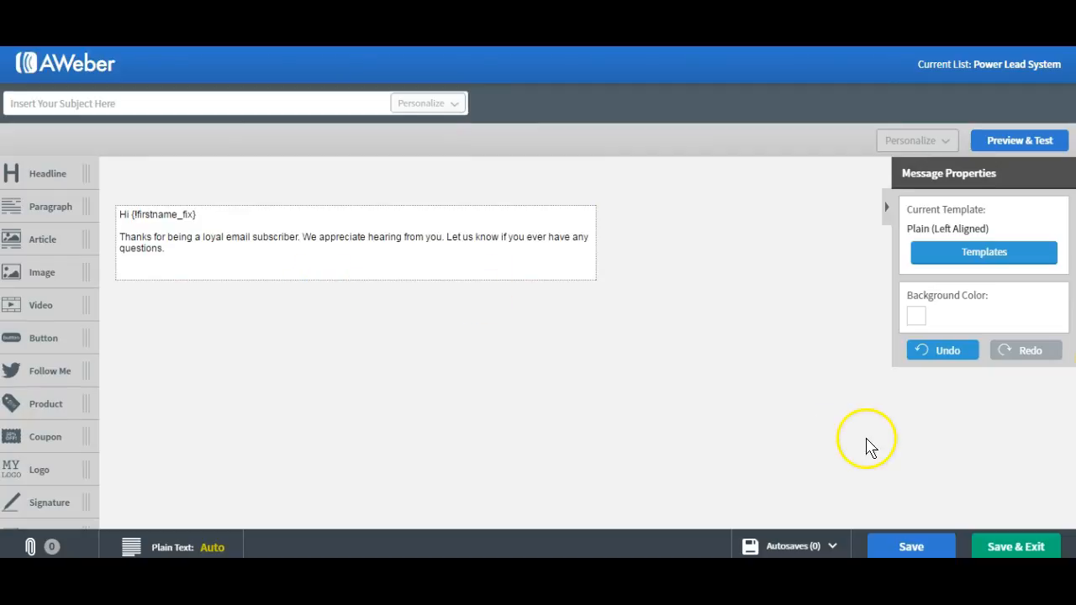
click(1025, 548)
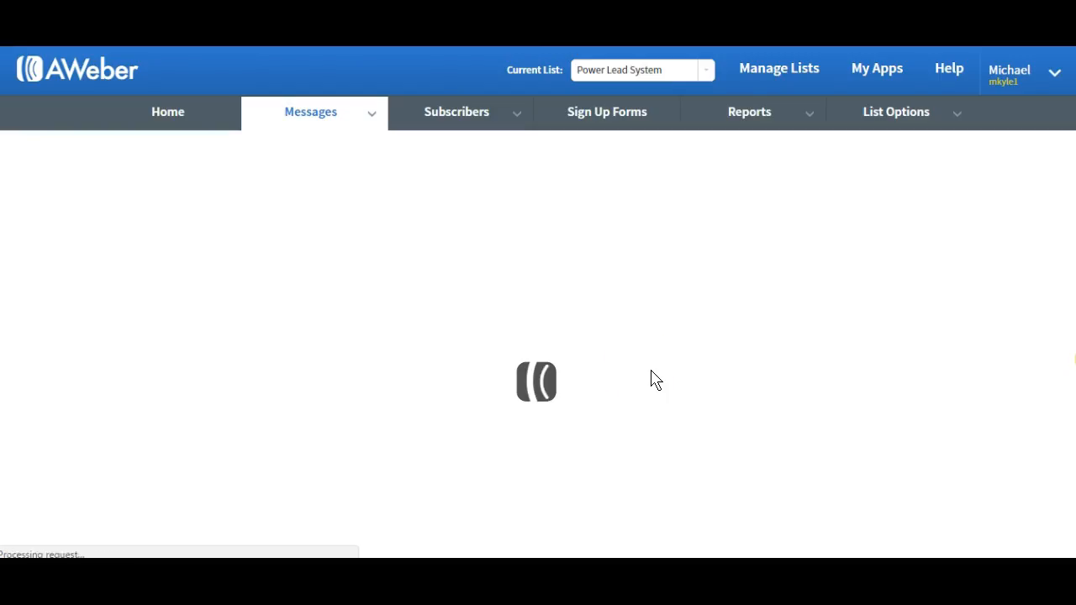
click(504, 266)
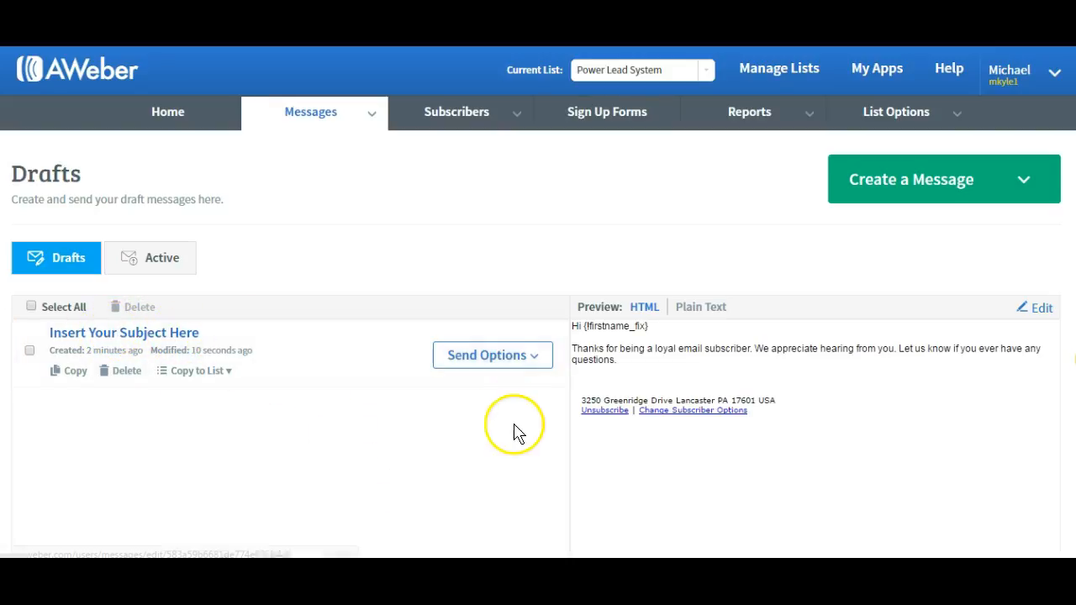
- Start adding the draft message to the follow-up series, dismissing the mail notification
click(542, 356)
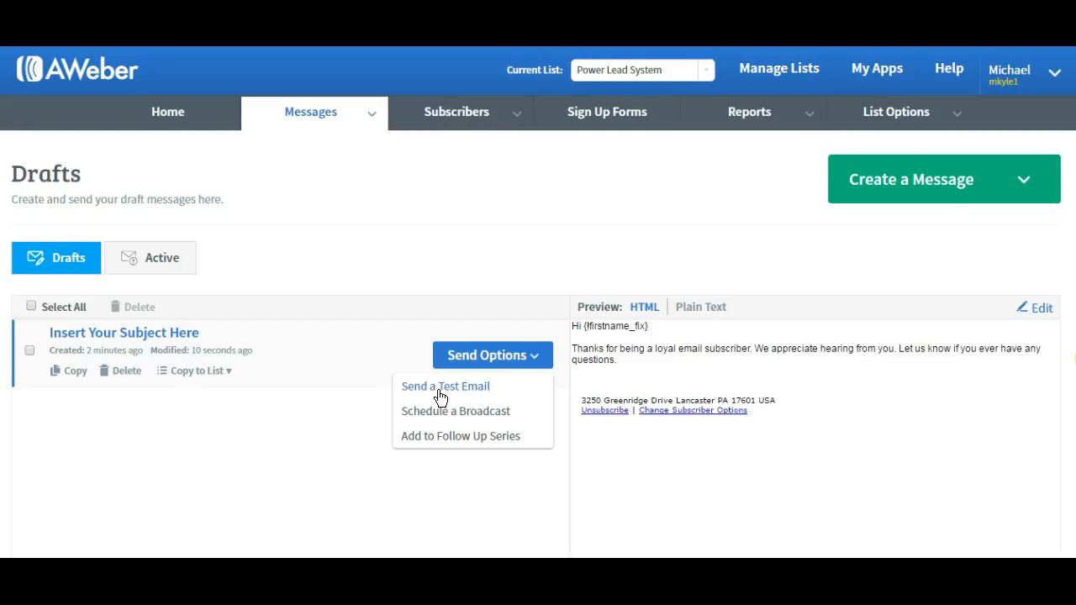
click(455, 414)
click(461, 443)
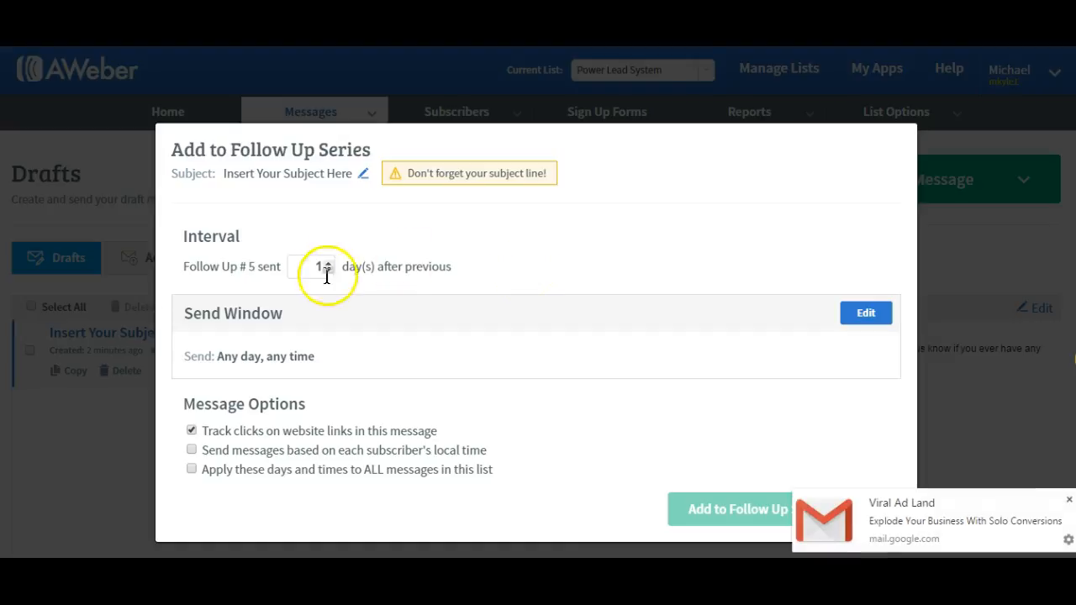
click(1069, 500)
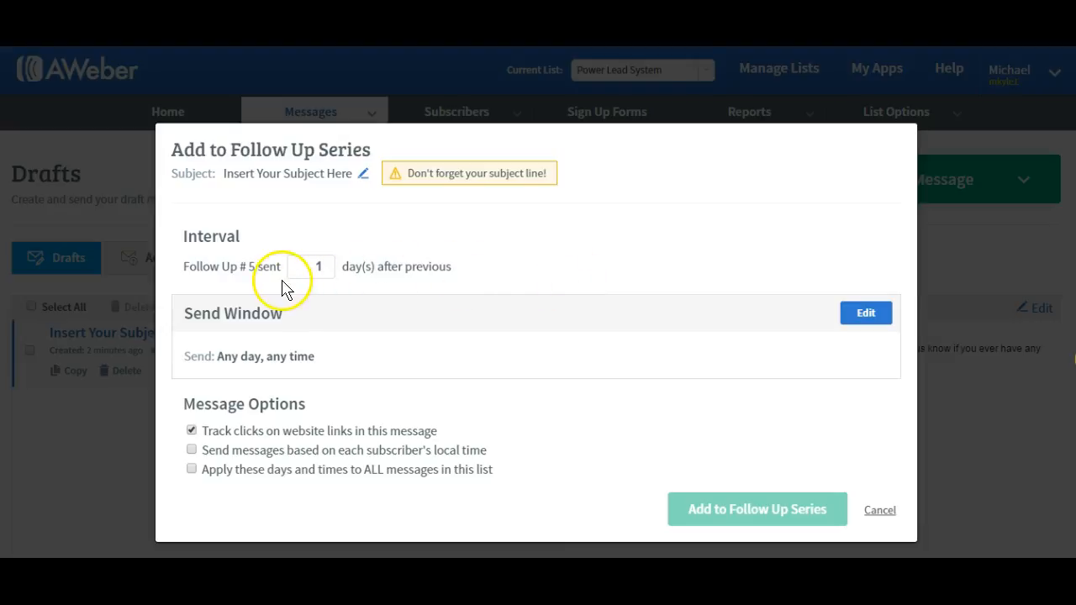
- Try a longer sending interval for Follow Up # 5 and set it back to 1 day after previous
click(327, 263)
click(327, 263)
click(327, 270)
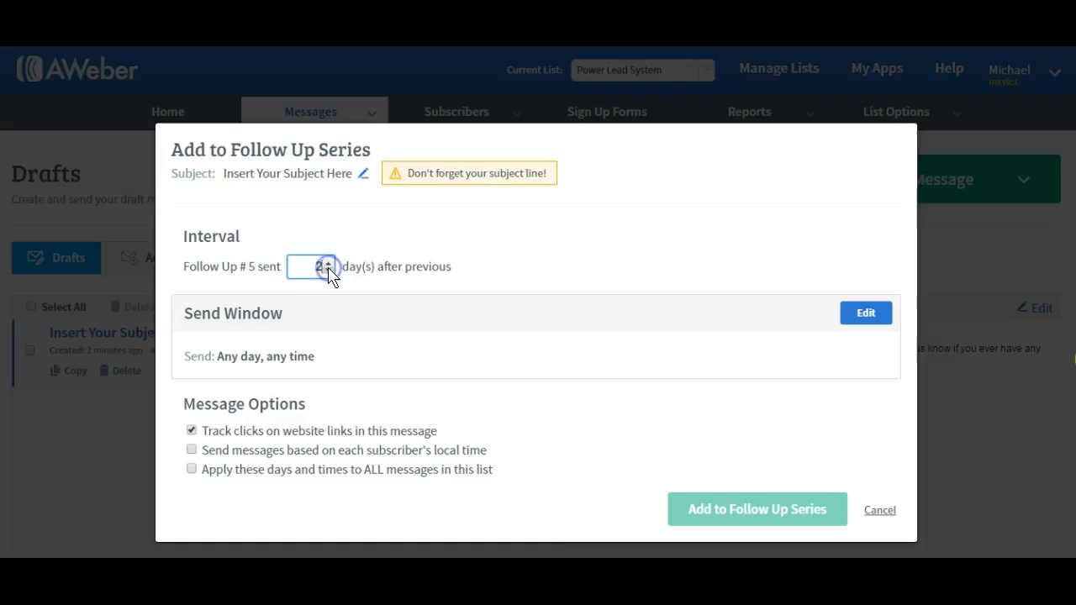
click(328, 270)
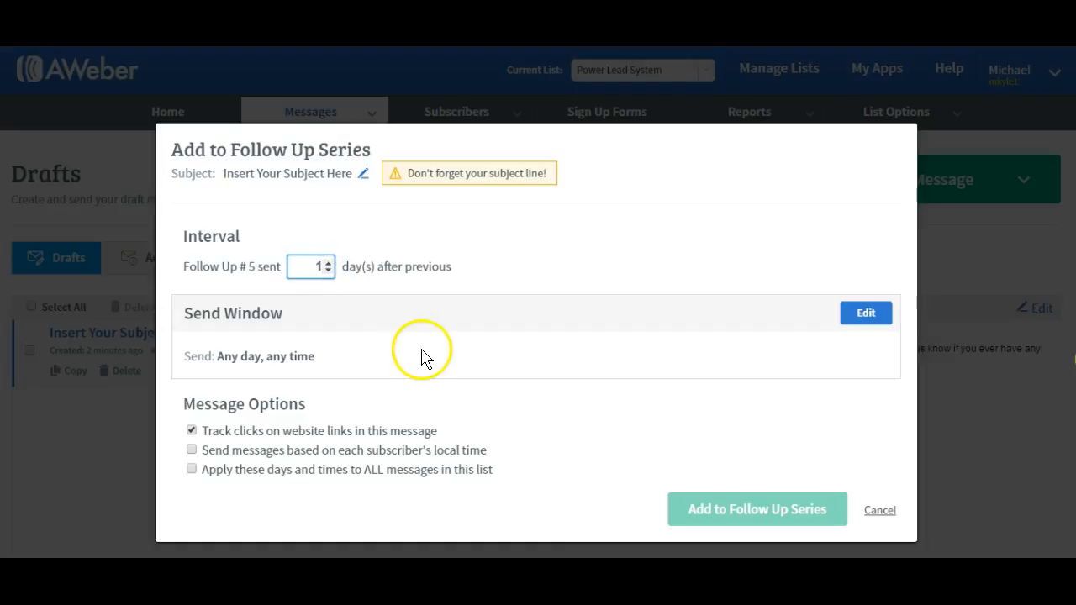
- Define and apply two send windows for every day of the week, one starting at 7am and one at 7pm
click(857, 318)
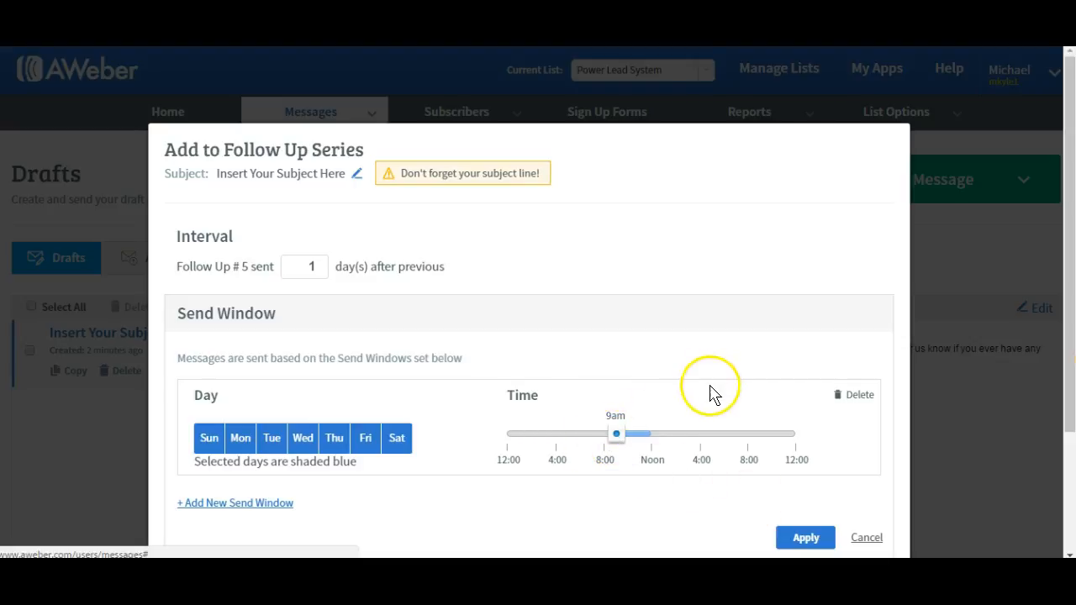
scroll(711, 387, down, 2)
drag(616, 277, 591, 275)
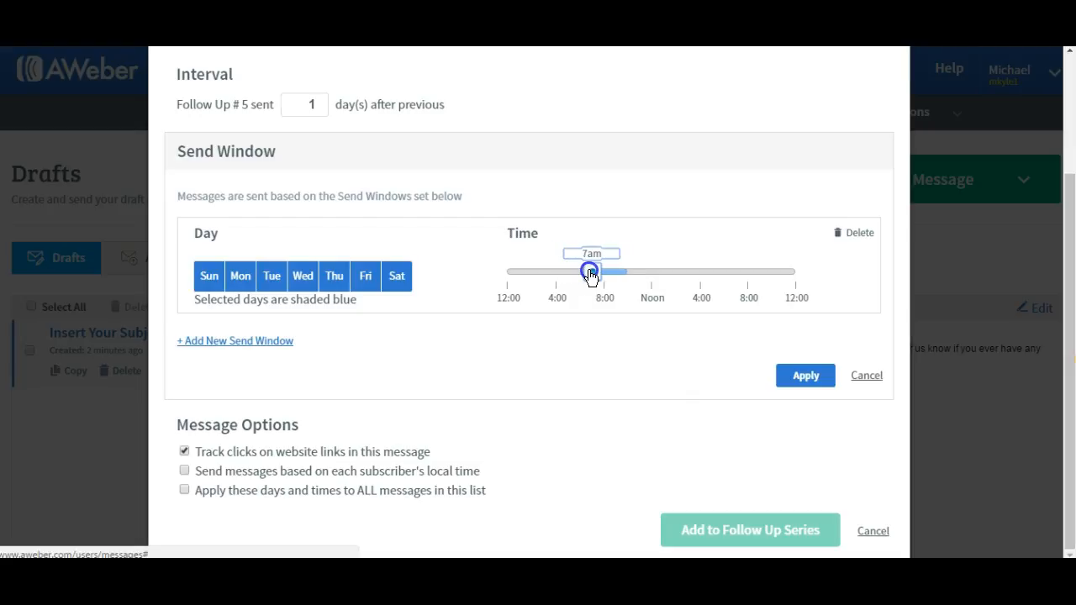
click(223, 341)
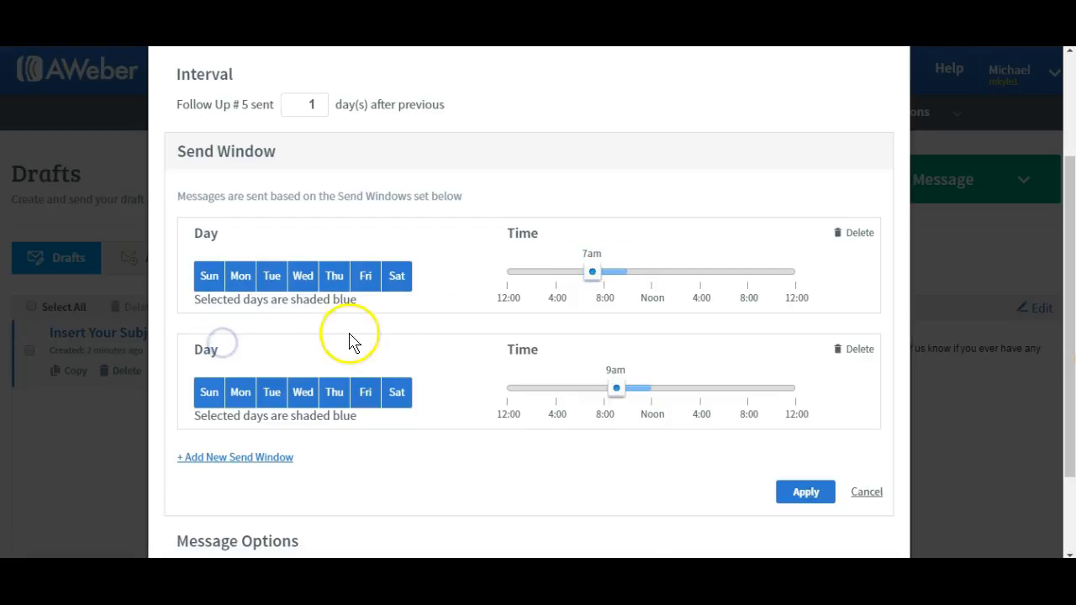
drag(614, 389, 735, 389)
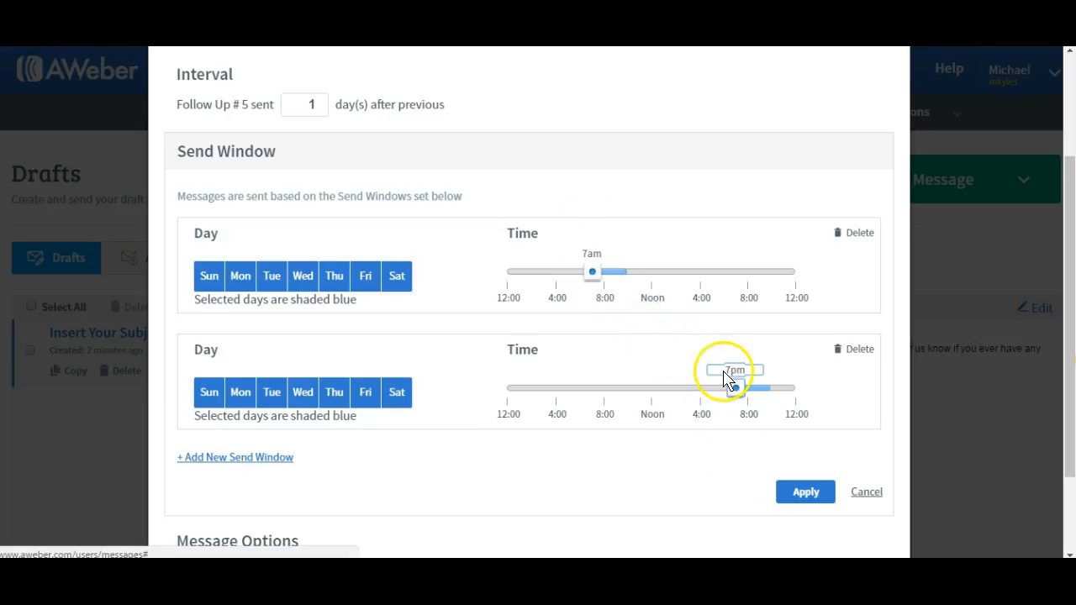
click(803, 492)
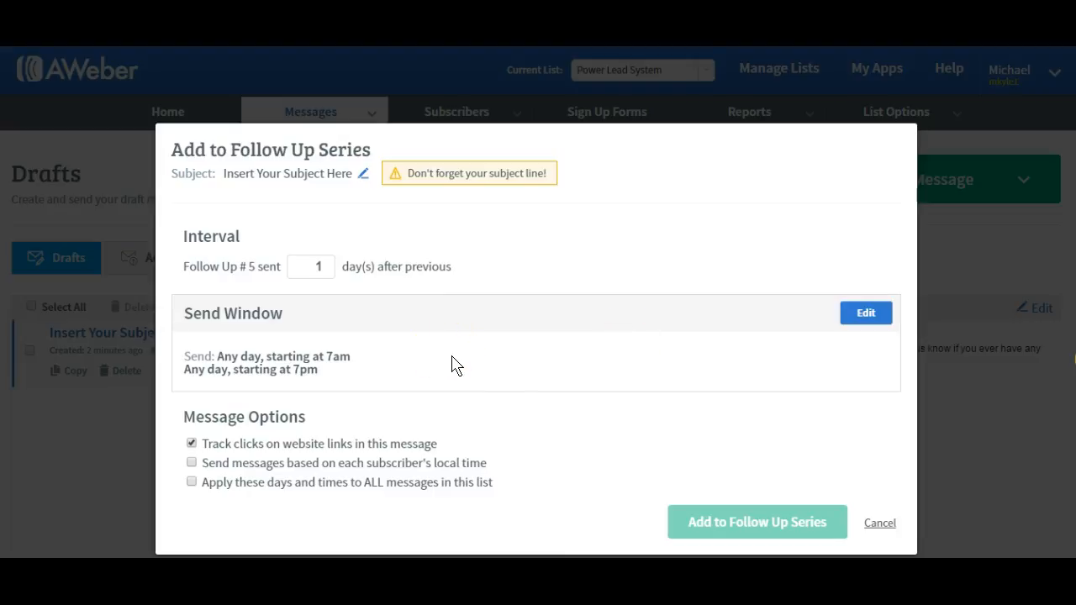
- Cancel adding the message to the follow-up series and delete the "Insert Your Subject Here" draft
middle_click(636, 336)
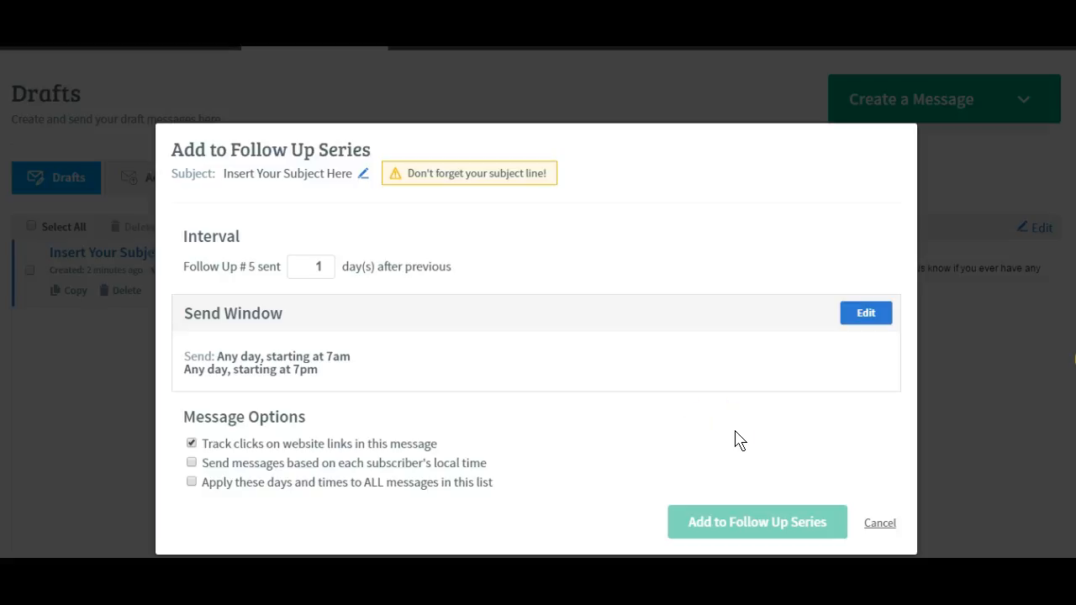
click(880, 523)
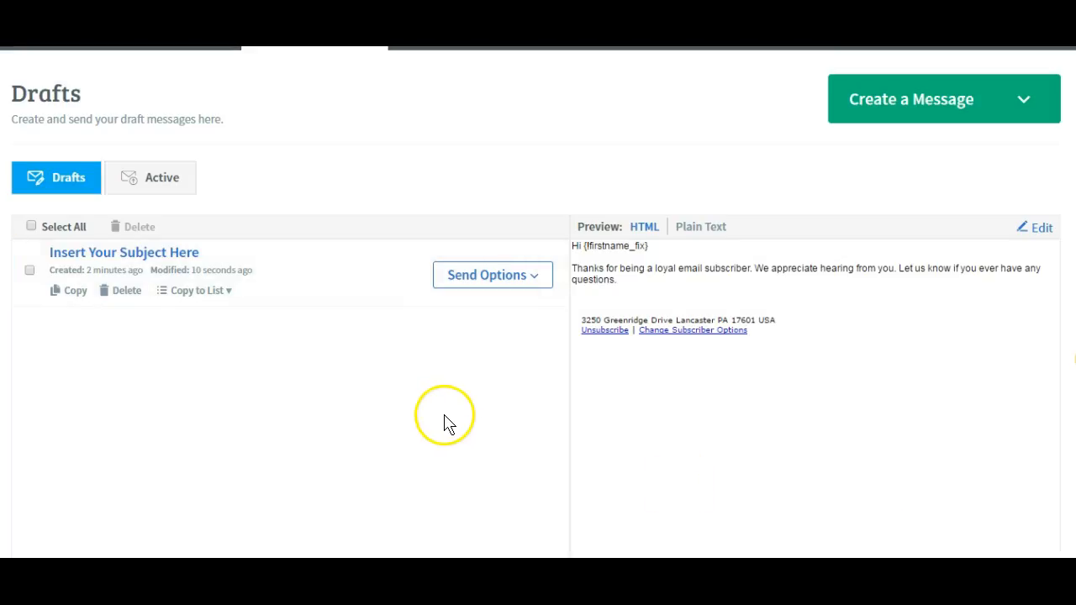
click(123, 294)
click(370, 184)
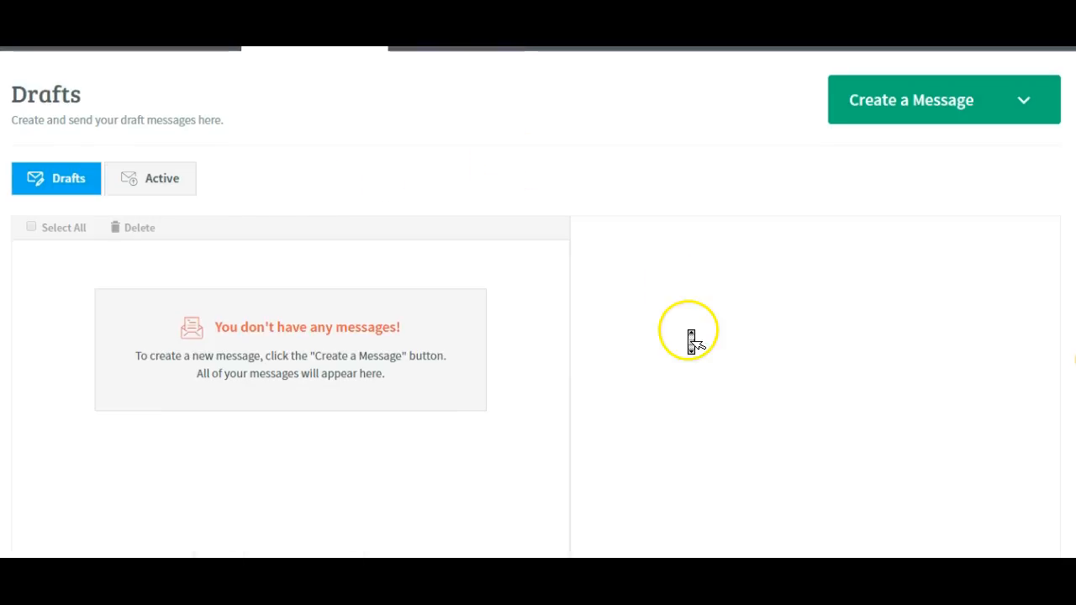
- Open the Legacy Follow Up Series of the Power Lead System list
scroll(687, 336, up, 1)
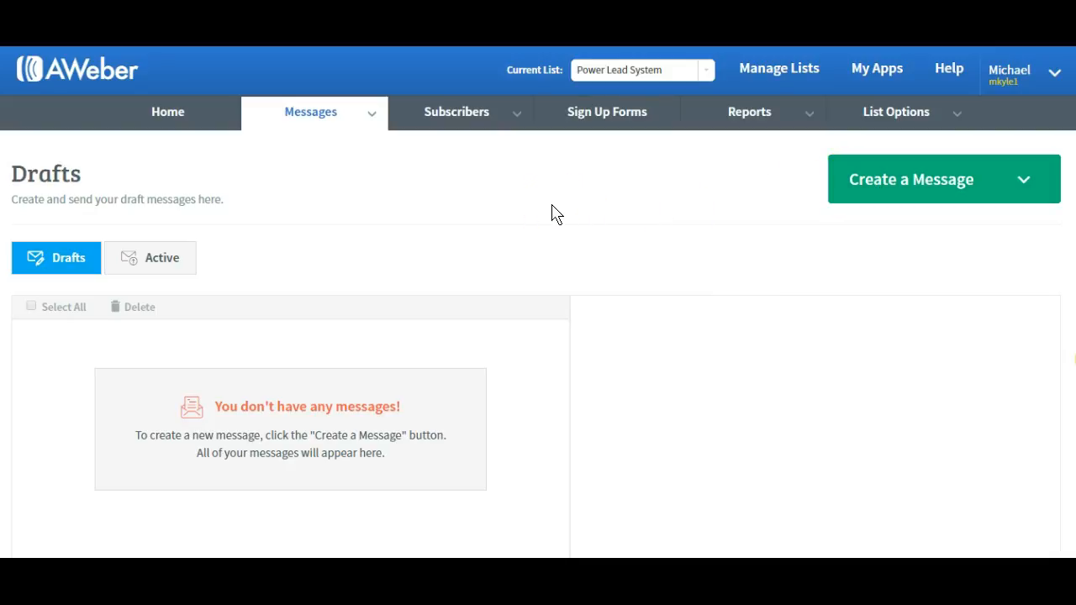
mouse_move(295, 123)
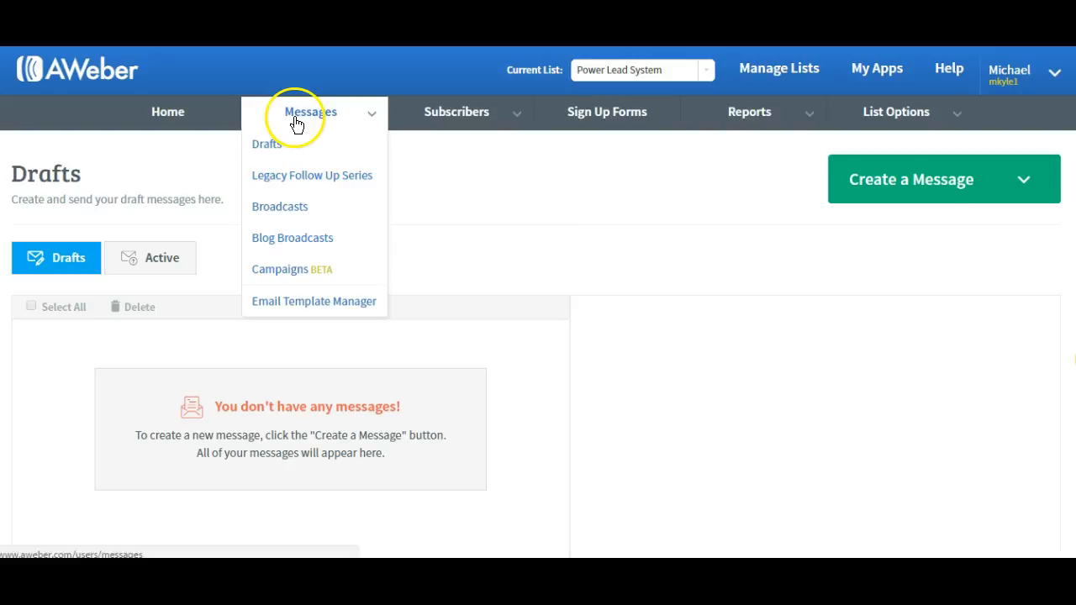
click(290, 168)
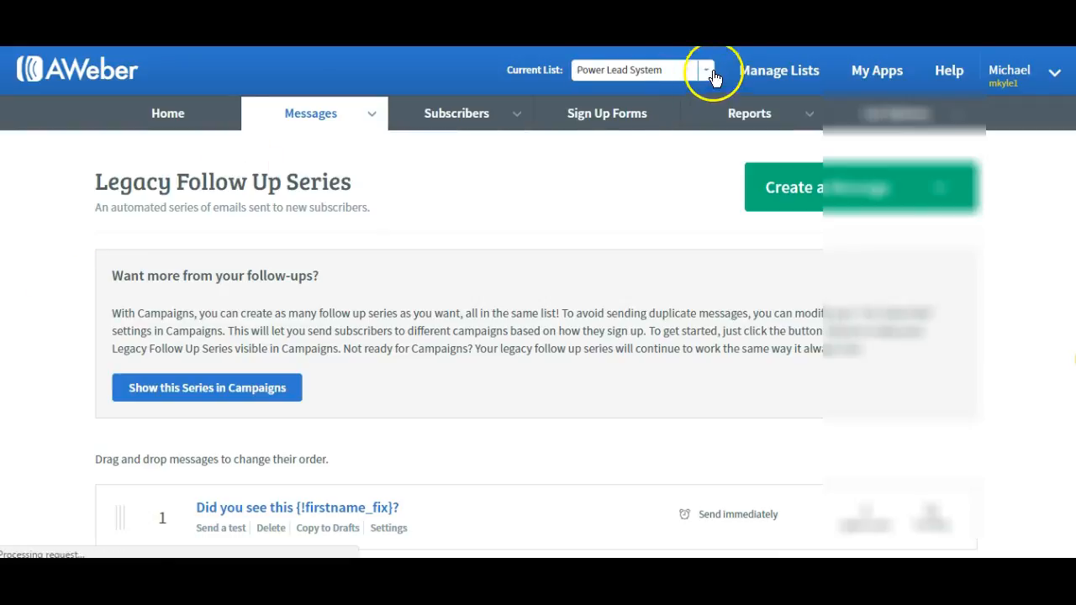
- Find the Campaign Sharing section below the follow-up messages and highlight its campaign code
middle_click(619, 235)
scroll(626, 242, down, 8)
scroll(619, 239, down, 1)
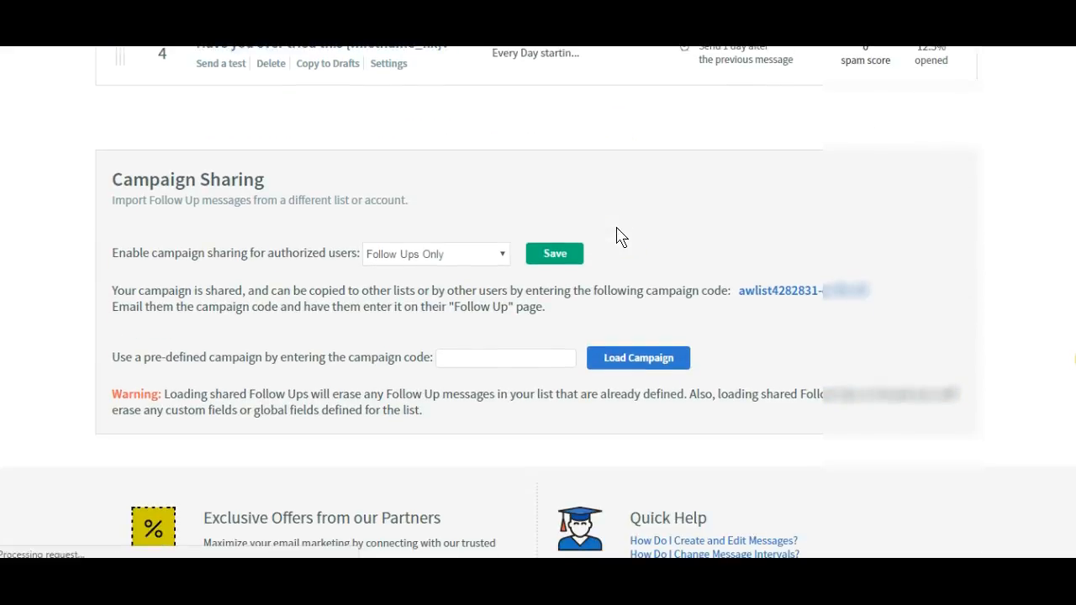
drag(745, 291, 900, 287)
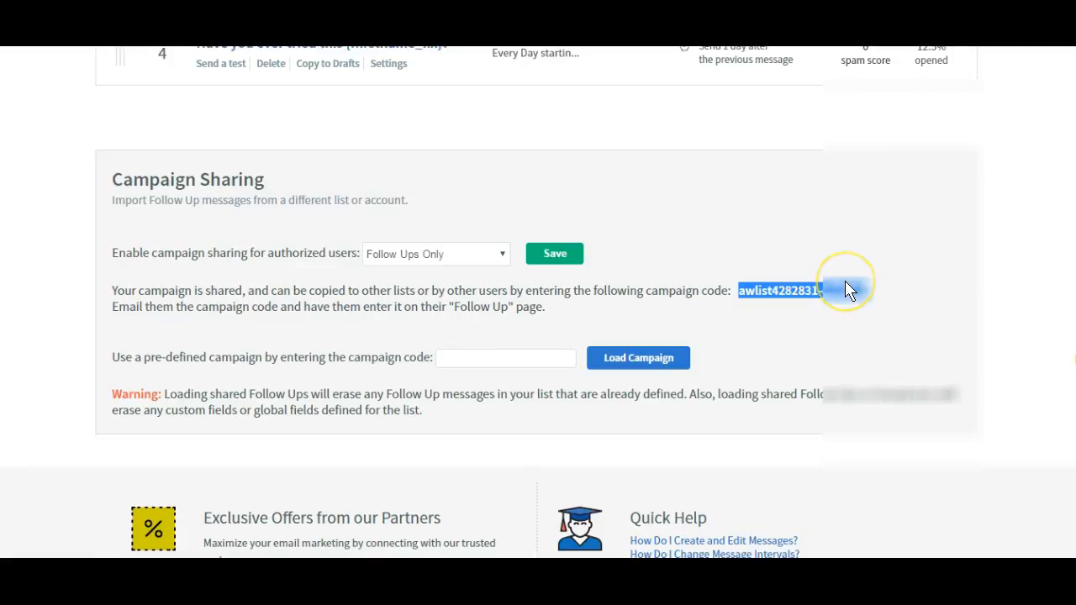
click(910, 330)
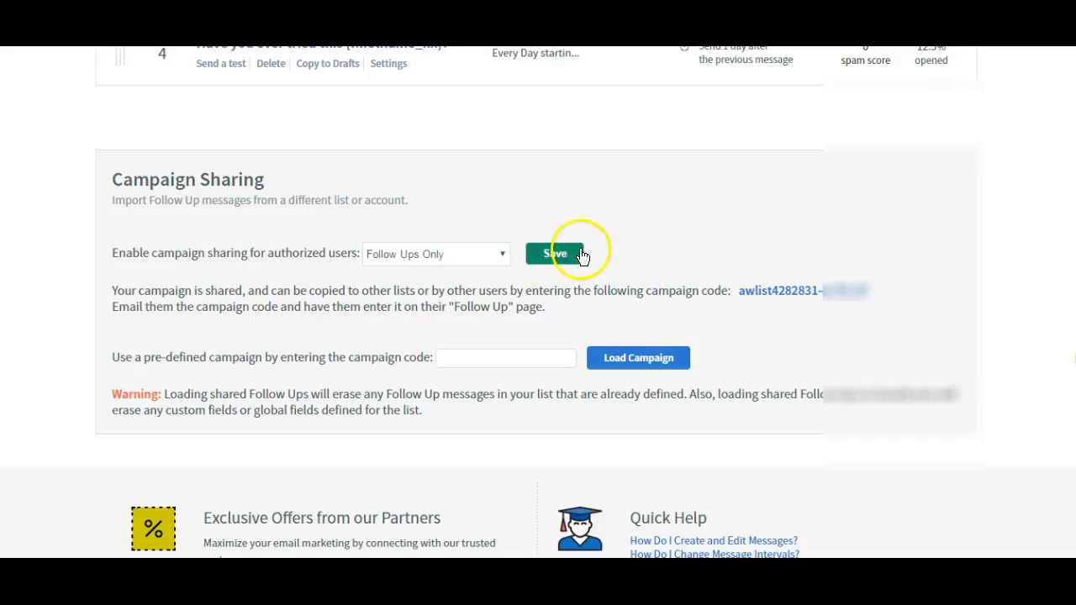
- Set campaign sharing for authorized users to Campaign Sharing Off and save the setting
click(503, 254)
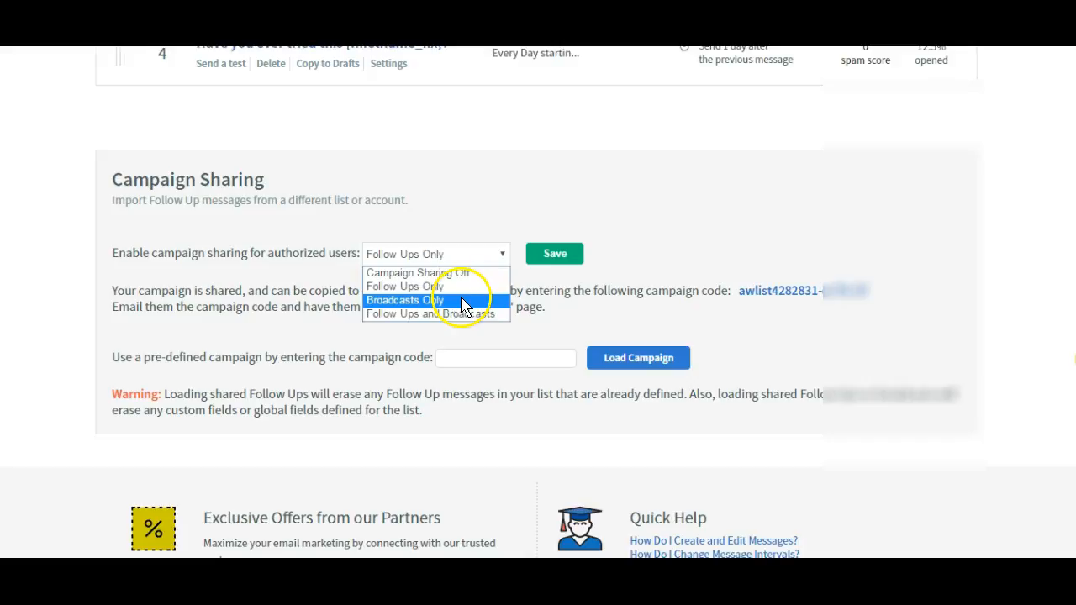
click(423, 274)
click(554, 254)
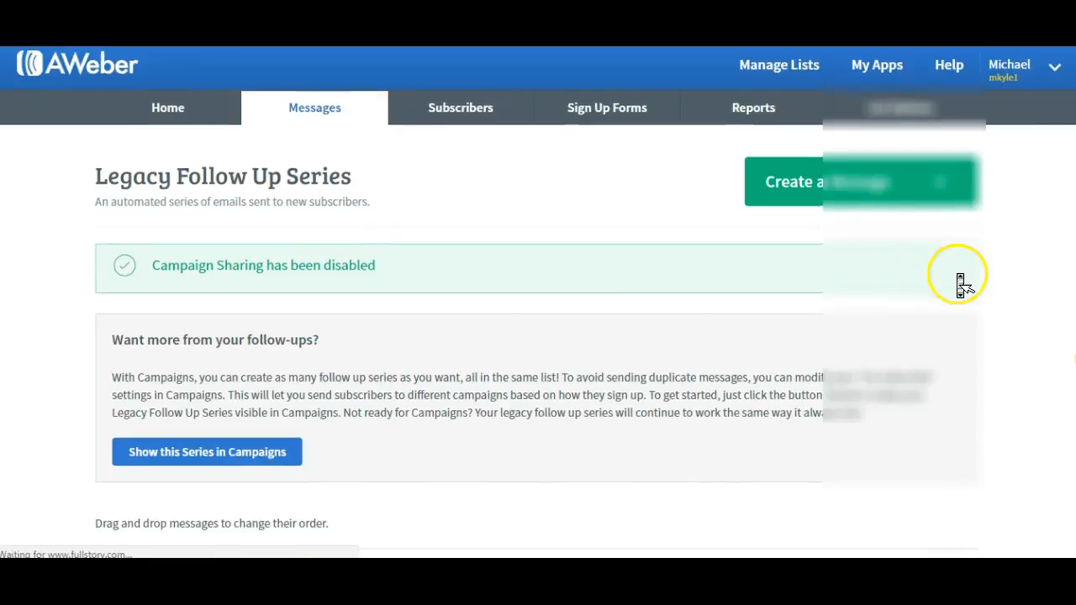
- Review the Campaign Sharing section and the follow-up messages in the Legacy Follow Up Series
scroll(960, 286, down, 10)
scroll(961, 286, up, 3)
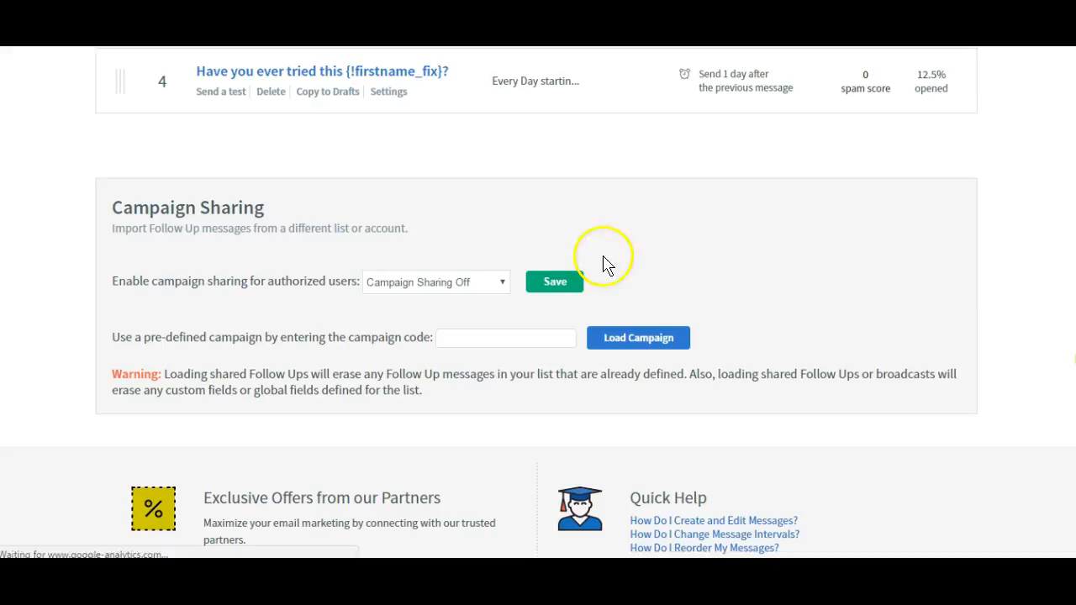
scroll(1013, 342, down, 1)
middle_click(1013, 342)
scroll(1016, 343, up, 6)
scroll(1015, 344, down, 2)
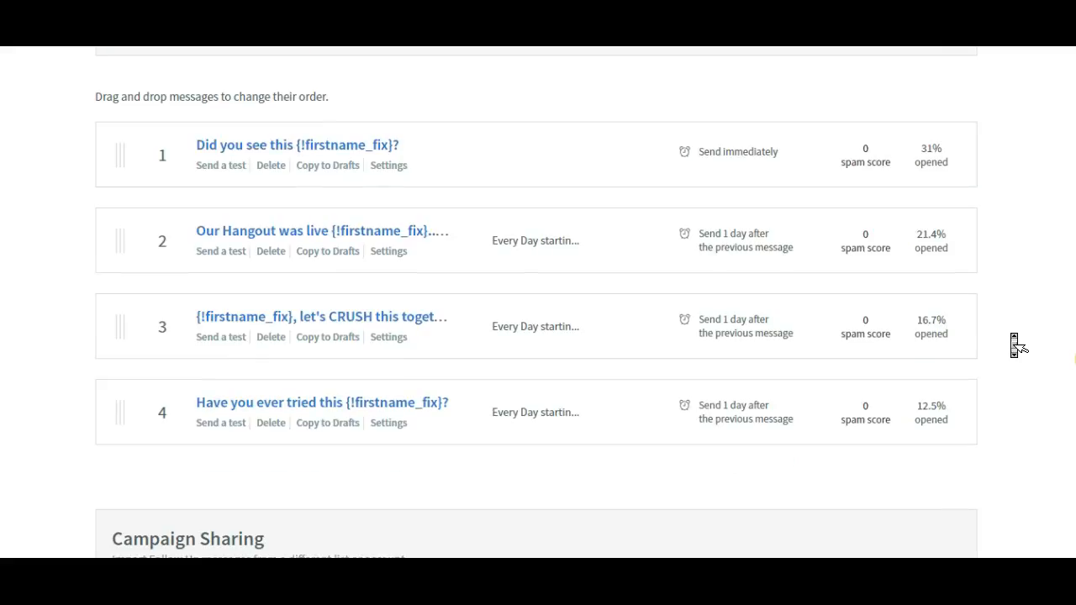
middle_click(1014, 342)
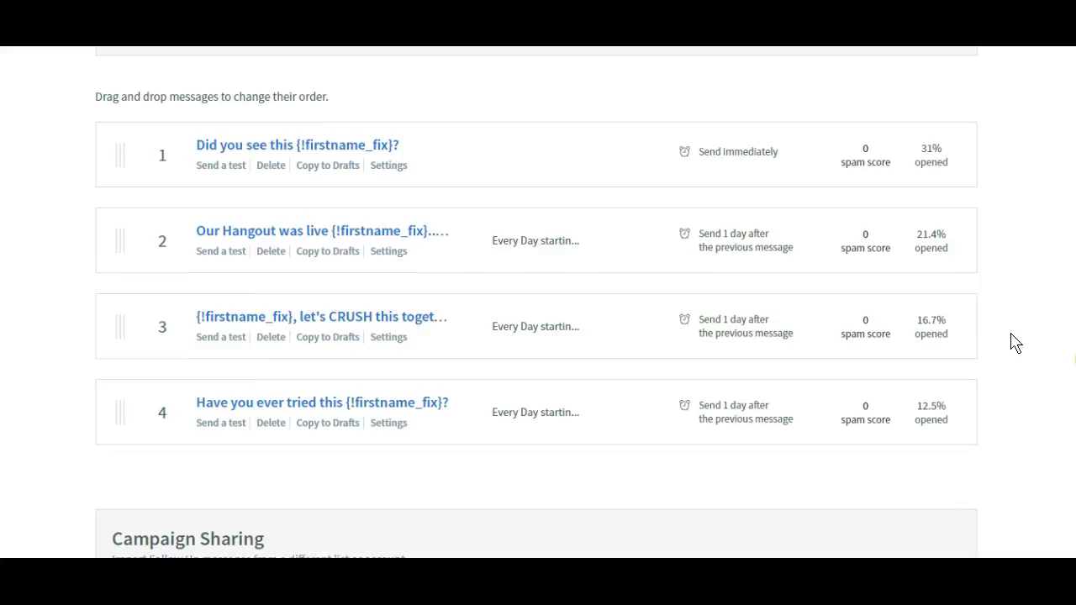